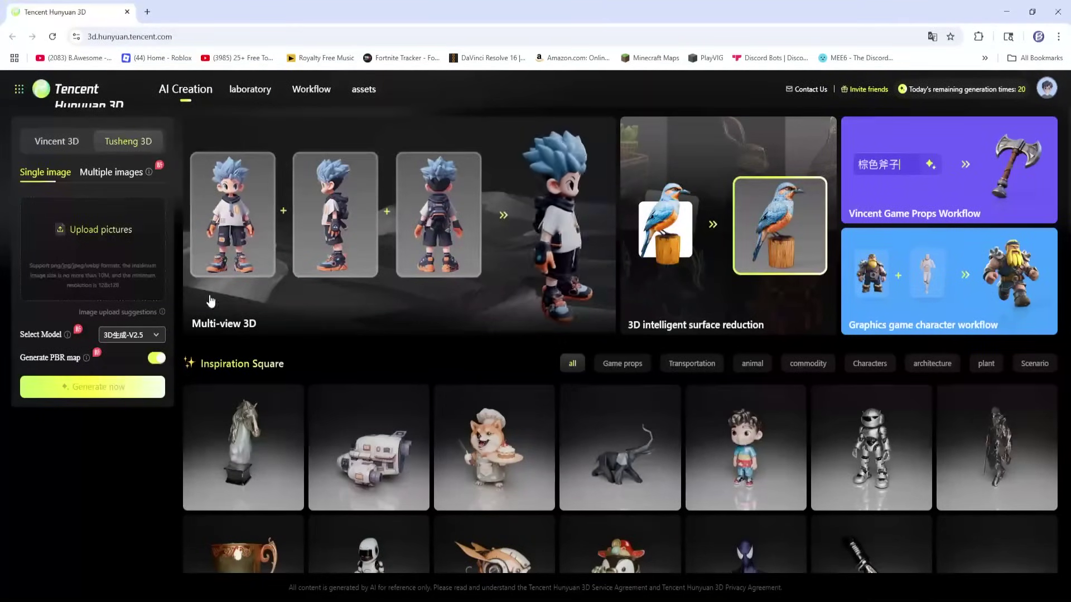
- Look over the AI Creation home page and the laboratory's selection of 3D applications
scroll(226, 315, "down", 2)
scroll(281, 174, "up", 2)
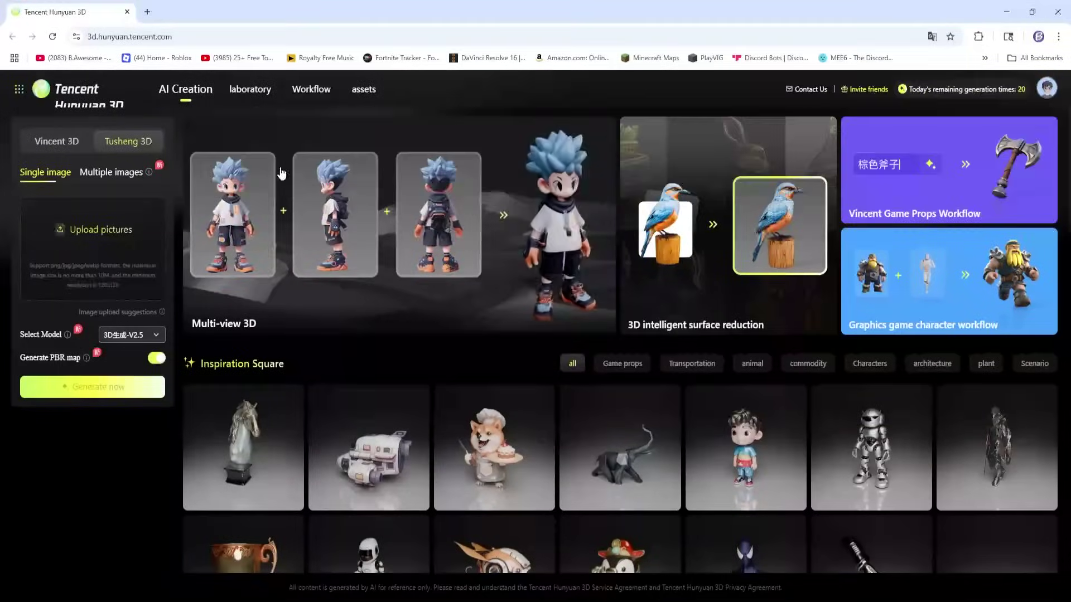
left_click(260, 93)
scroll(70, 237, "down", 2)
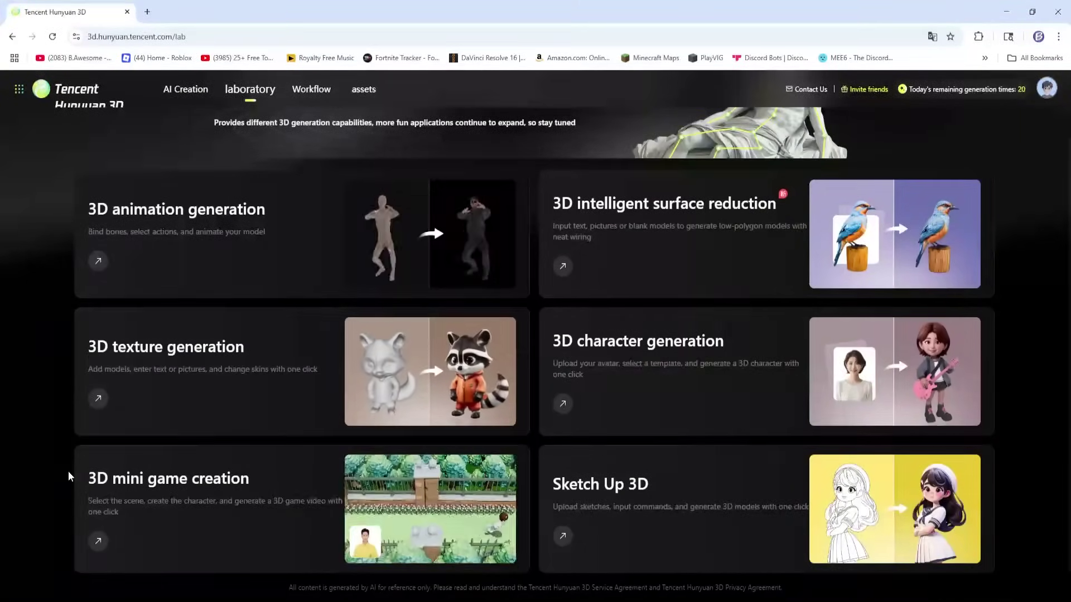
scroll(180, 162, "up", 1)
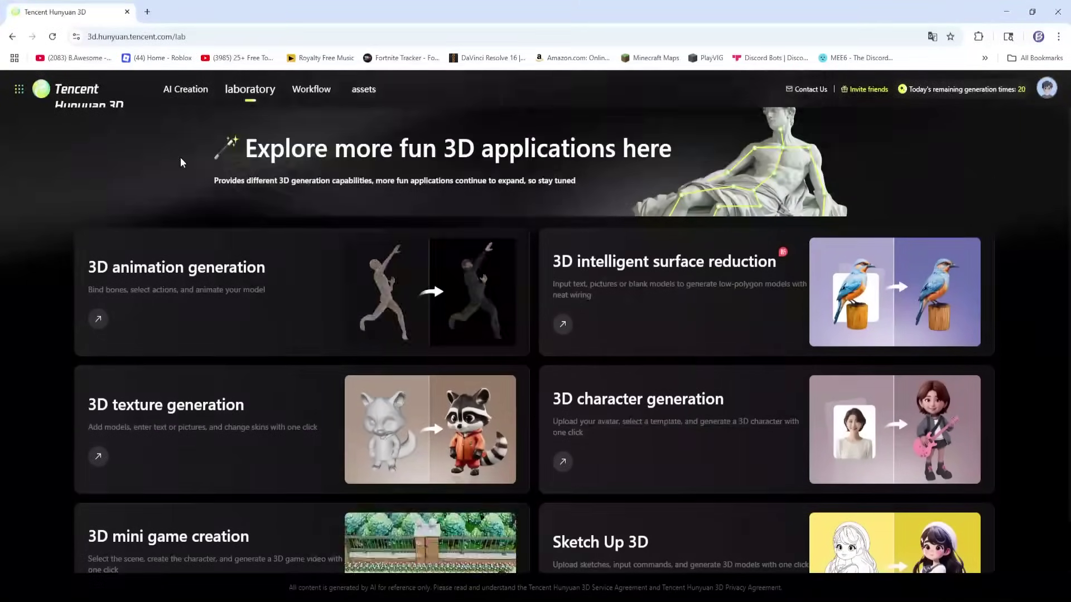
left_click(184, 90)
scroll(208, 329, "down", 3)
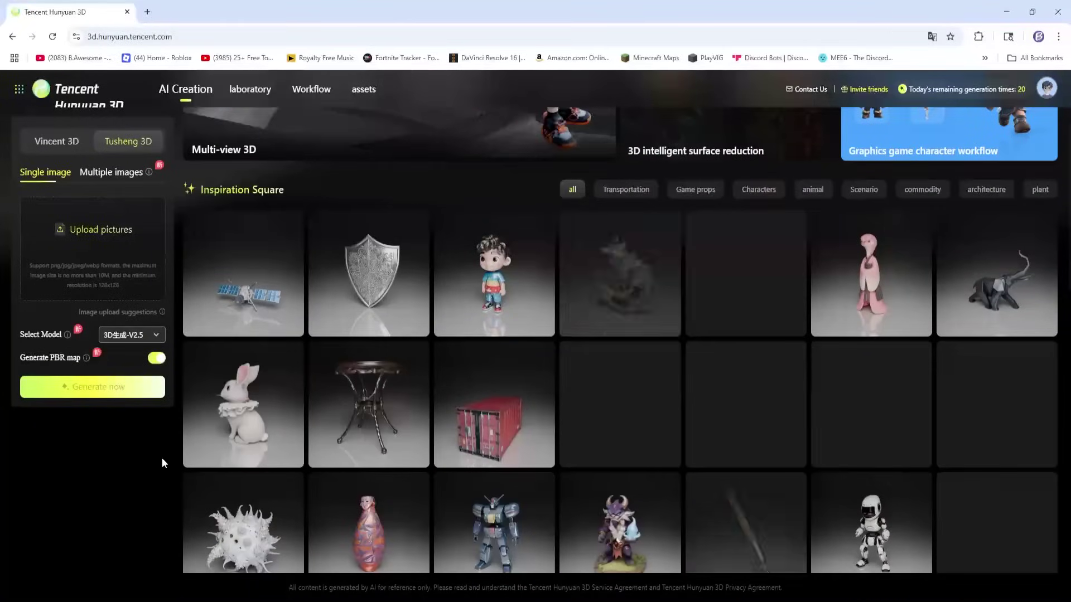
scroll(174, 448, "up", 3)
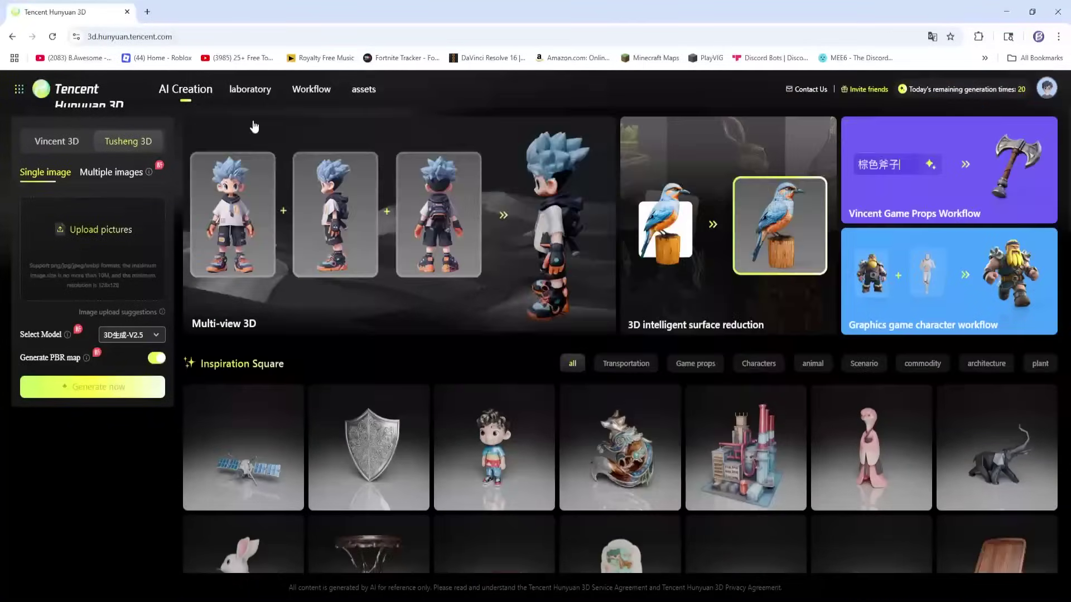
- Open 3D character generation in the laboratory and upload a portrait photo with the whole head visible as the profile picture
left_click(248, 91)
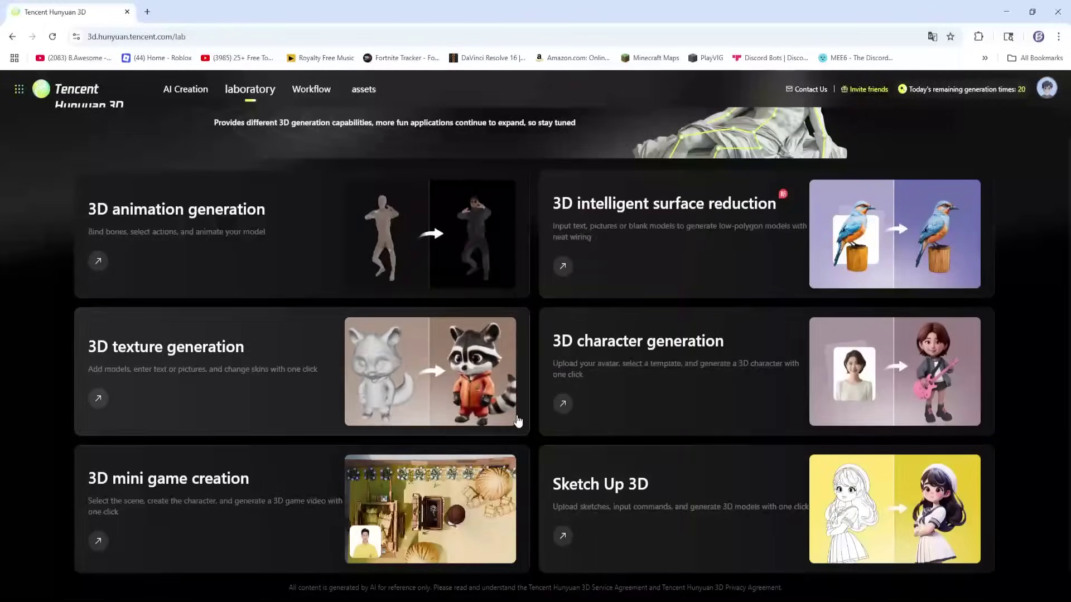
left_click(676, 363)
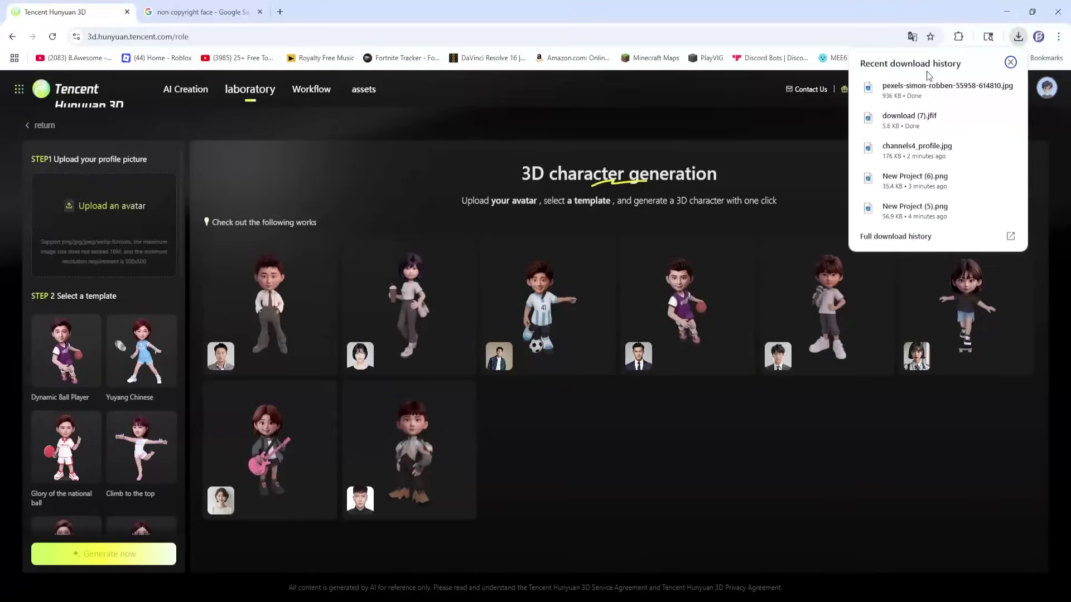
left_click_drag(926, 86, 84, 218)
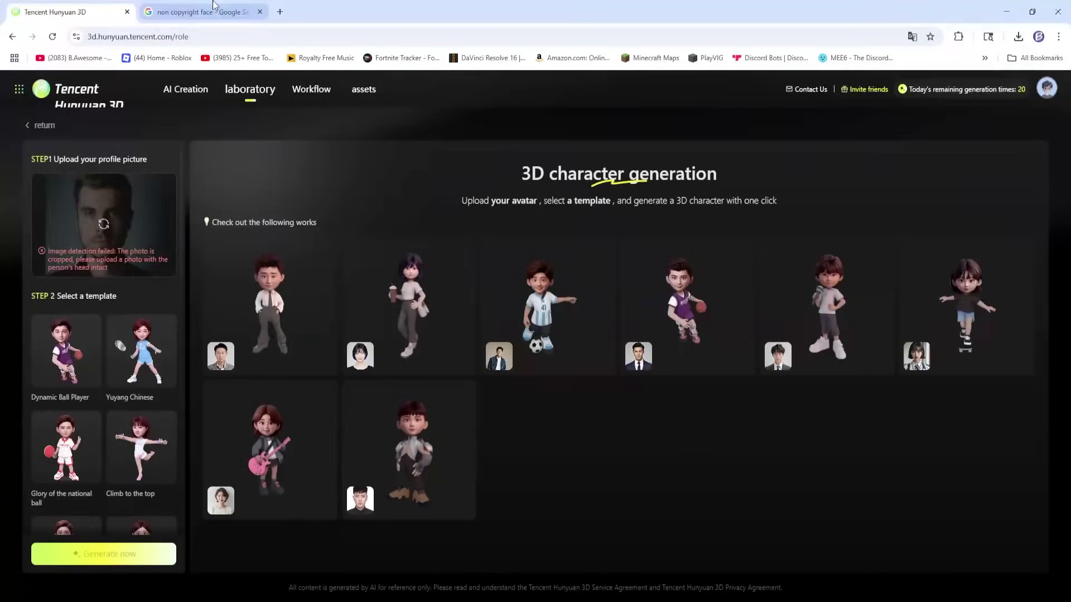
left_click_drag(942, 87, 121, 244)
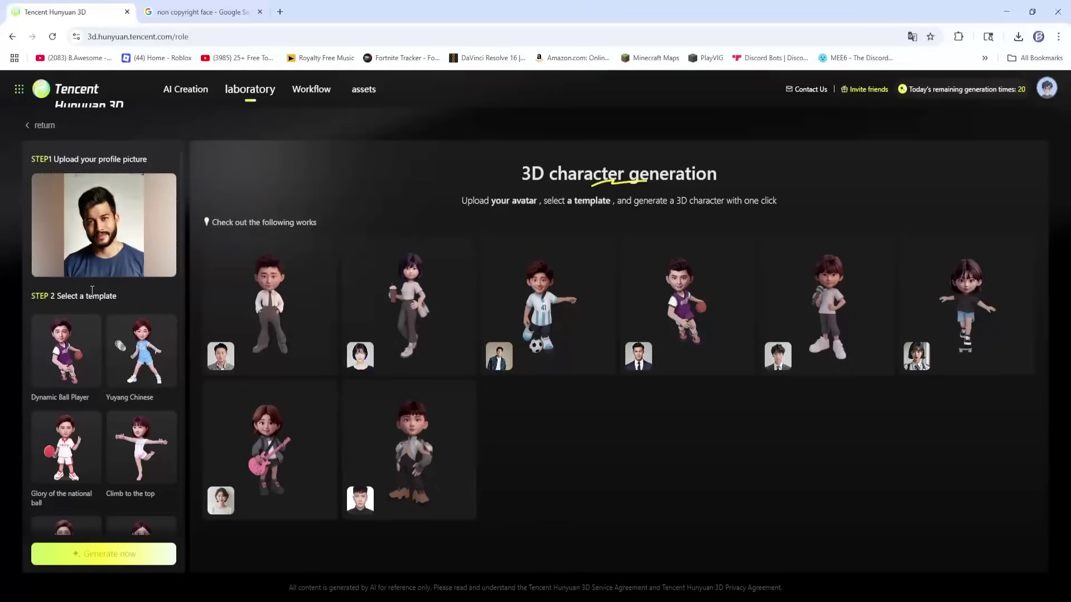
- Generate the 3D character from the portrait with the Dynamic Ball Player template
scroll(92, 290, "down", 2)
left_click(49, 237)
scroll(50, 246, "up", 2)
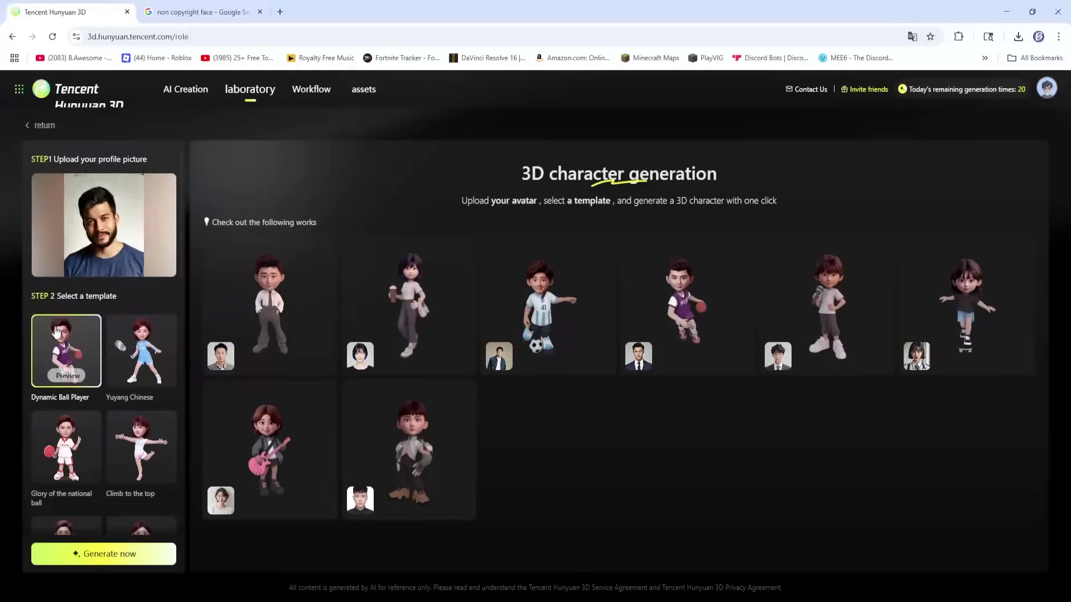
left_click(84, 554)
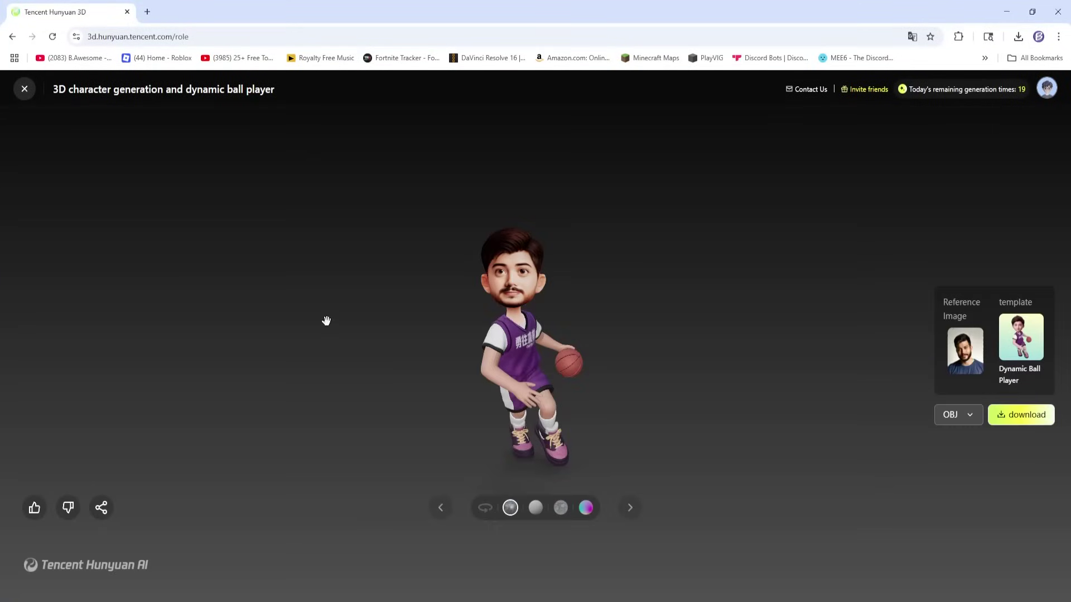
- Download the generated ball player character in FBX format and return to the laboratory
left_click(967, 417)
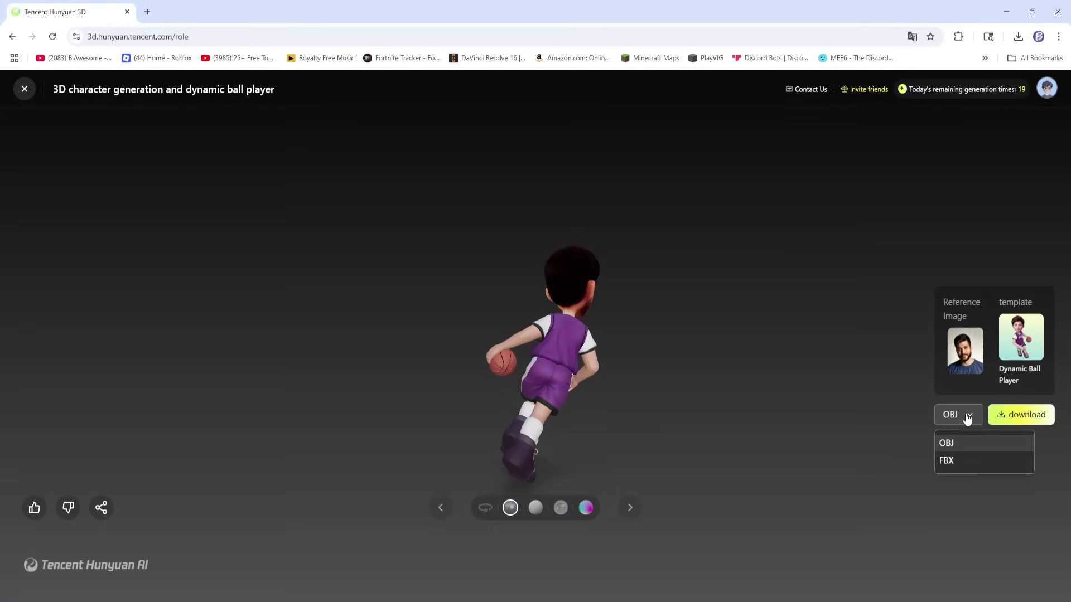
left_click(958, 460)
left_click(24, 89)
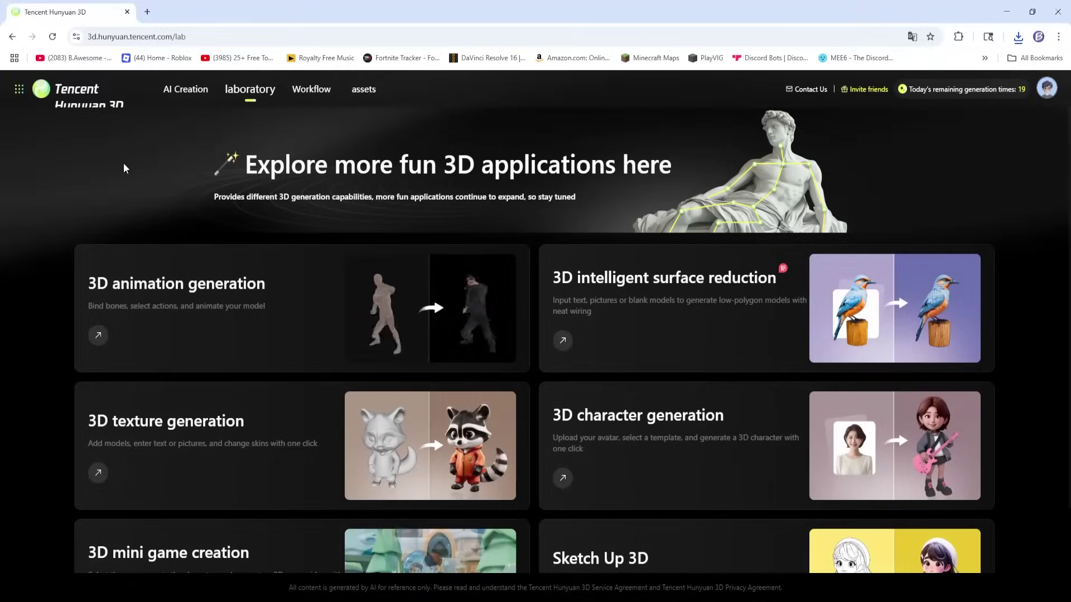
- Open 3D animation generation and upload the downloaded ball player model
left_click(225, 333)
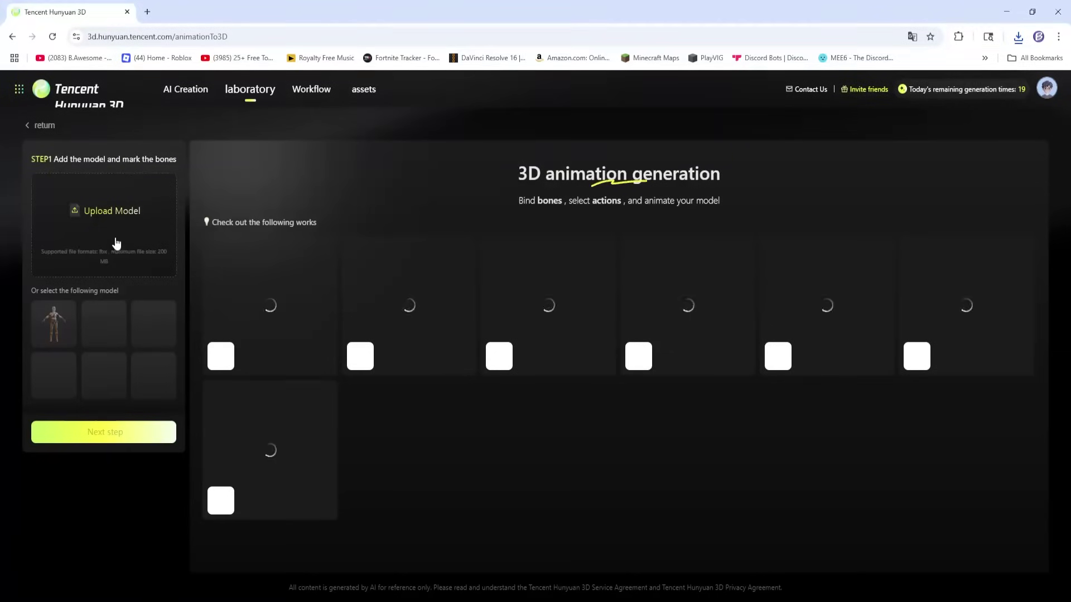
left_click_drag(907, 98, 76, 229)
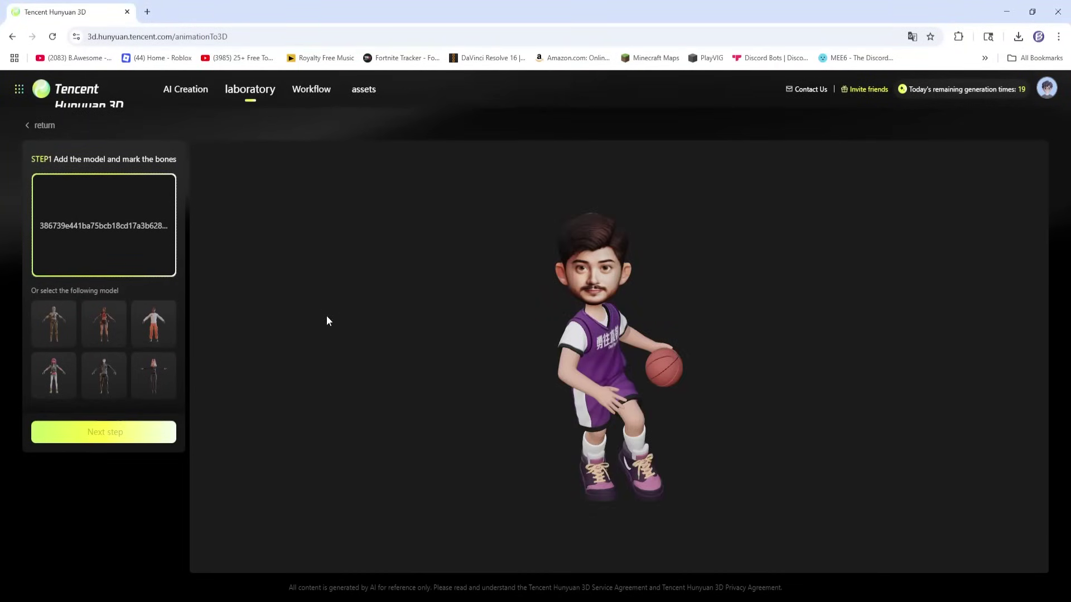
- Choose the sample model with the white sweater and orange trousers, check its skeleton, and confirm it for animation
left_click(56, 320)
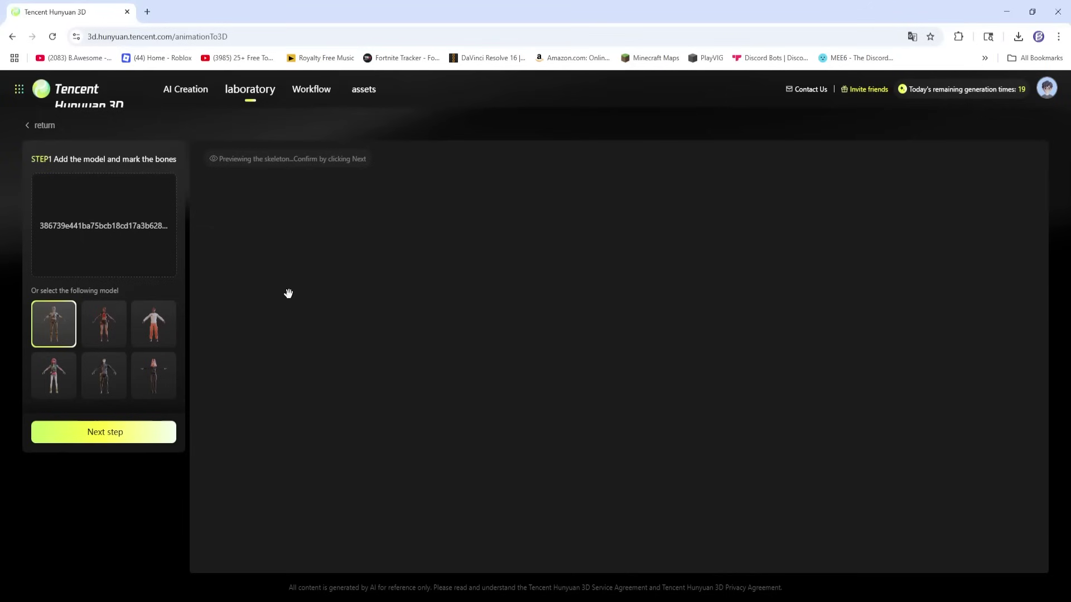
left_click(153, 324)
left_click_drag(698, 345, 630, 309)
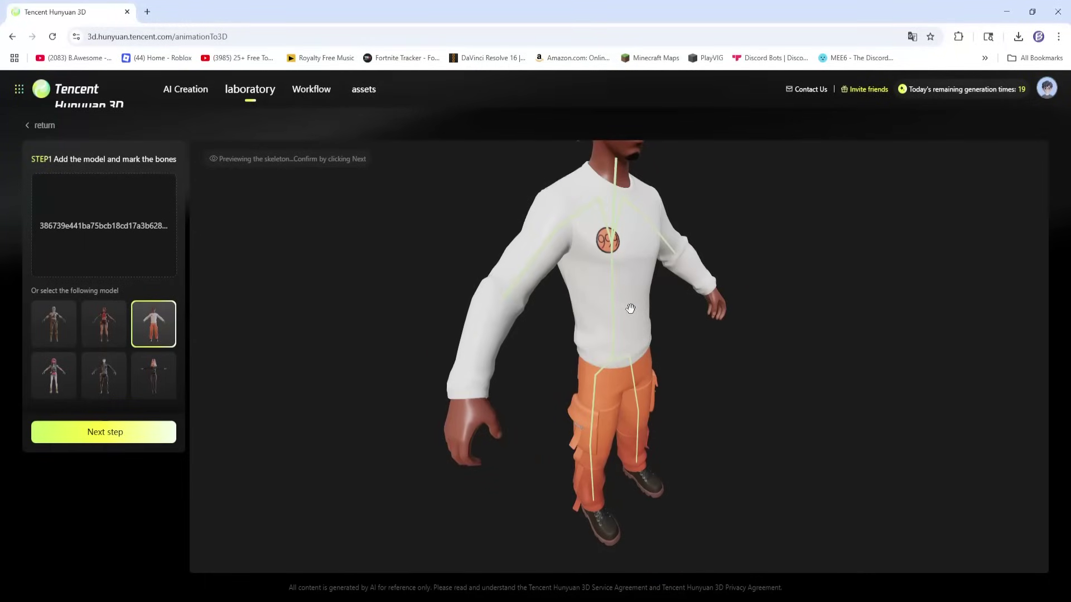
left_click_drag(672, 267, 655, 375)
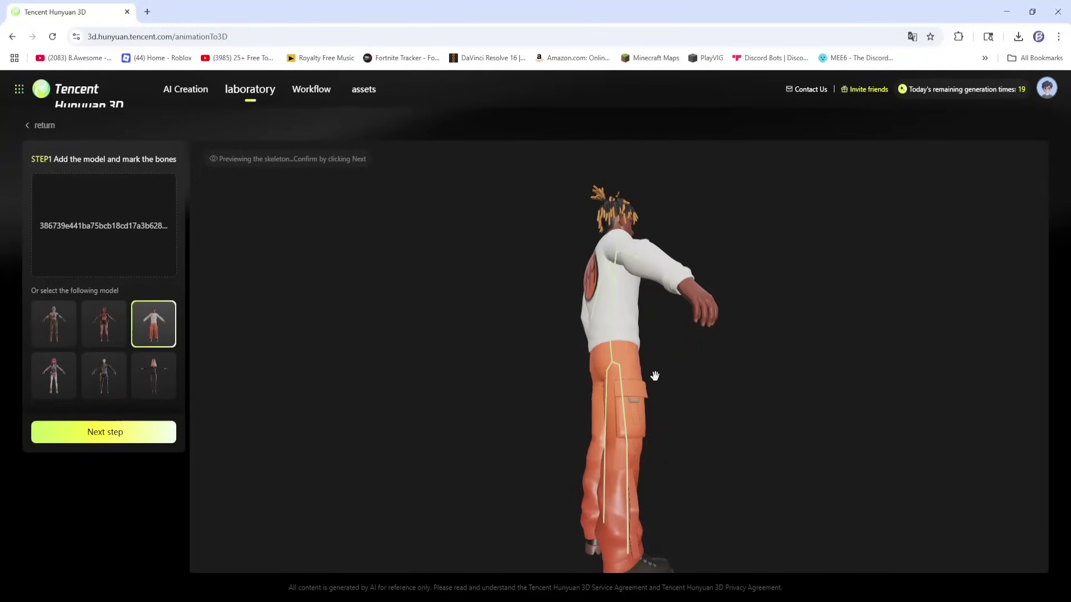
left_click_drag(484, 402, 234, 424)
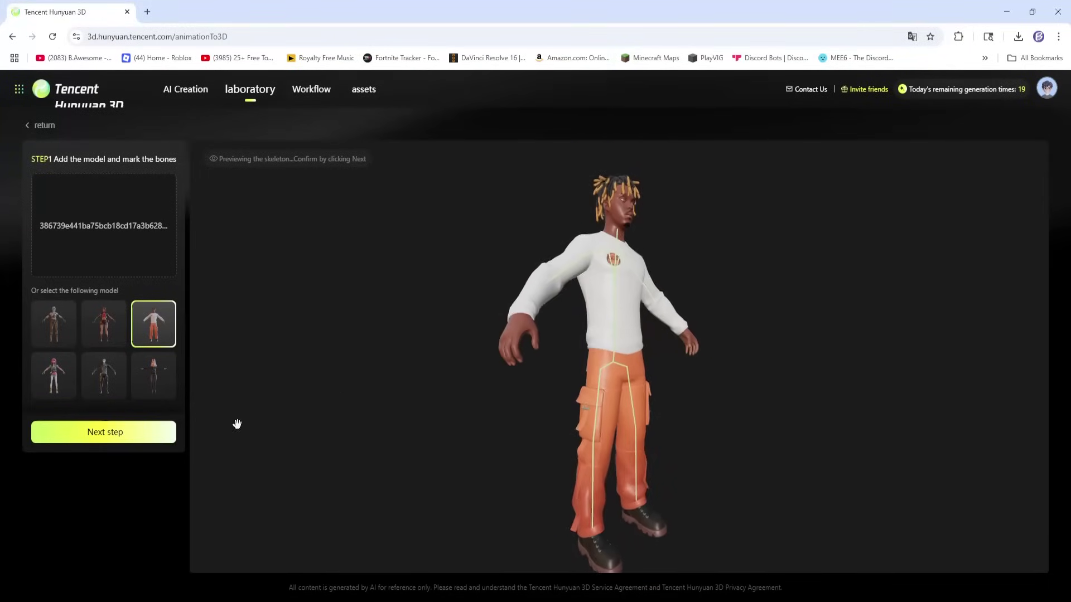
left_click(64, 432)
- Generate the character's animation with the running action template and return to the laboratory
scroll(96, 418, "down", 1)
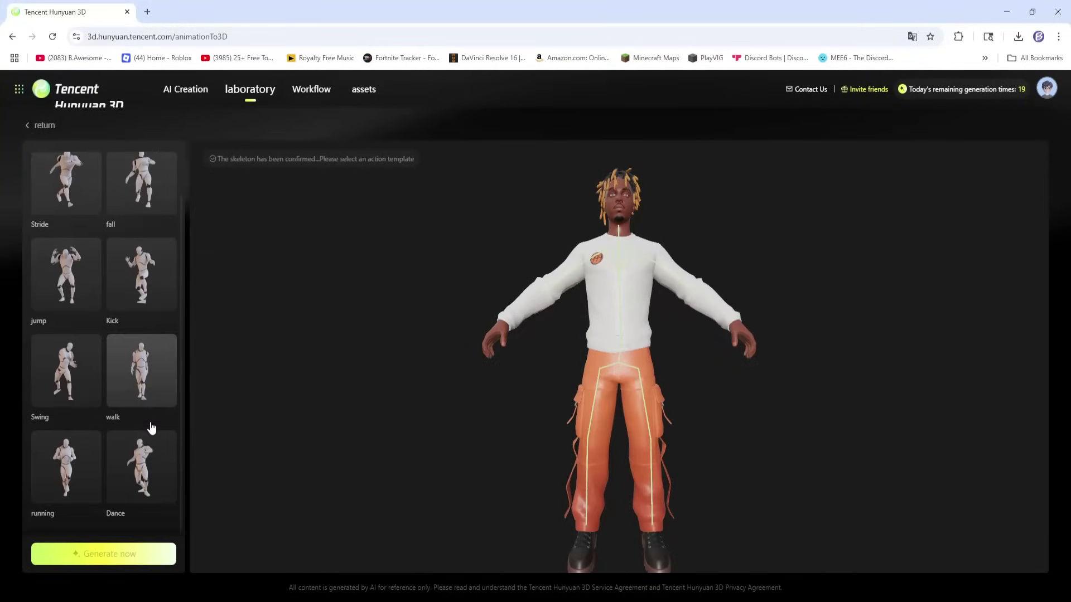
left_click_drag(379, 318, 417, 320)
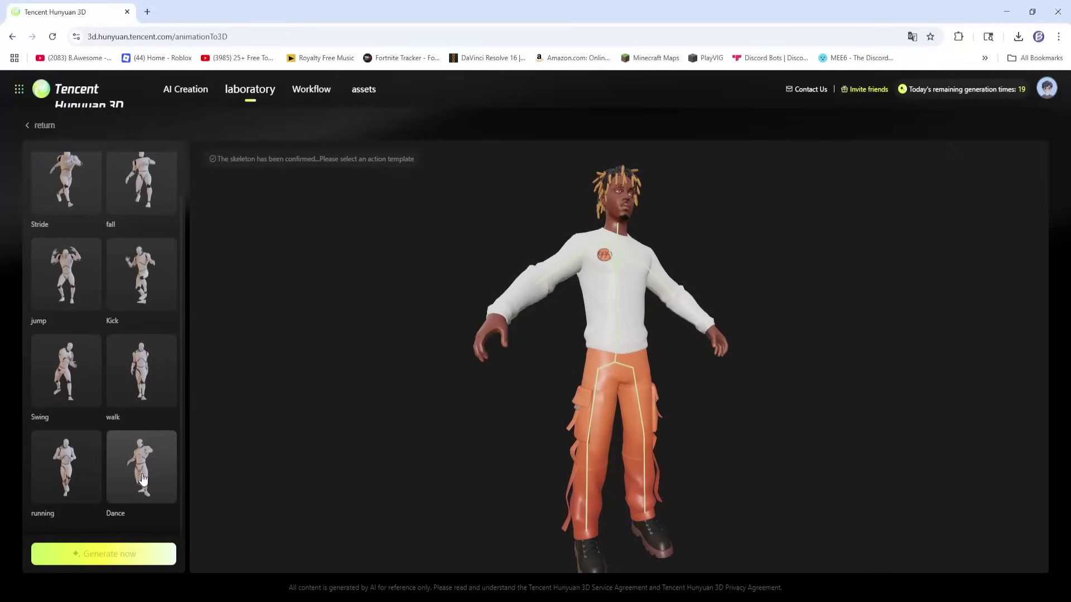
left_click(70, 462)
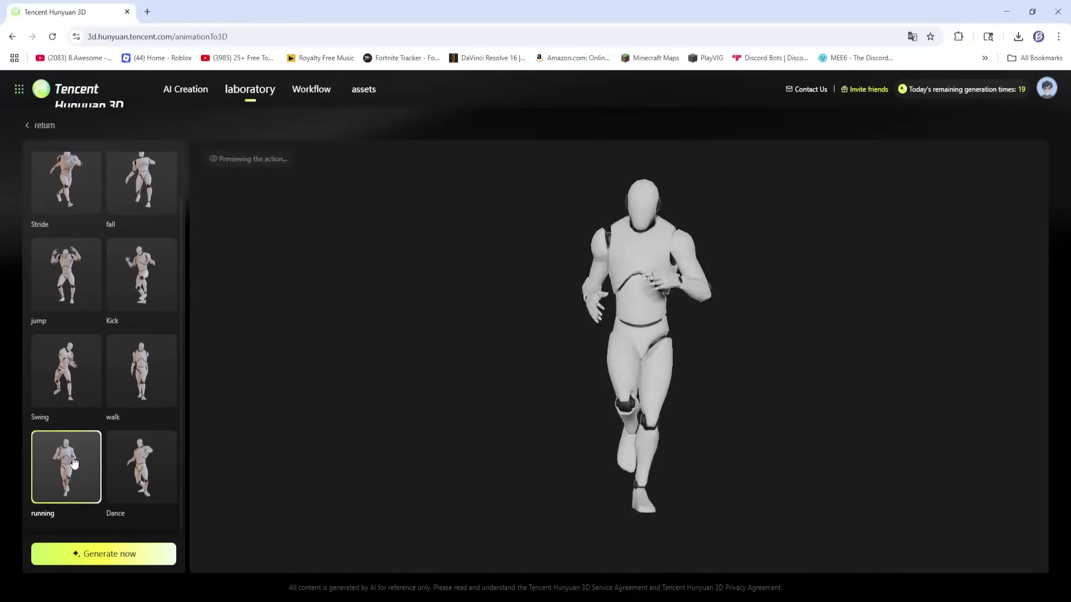
left_click(76, 554)
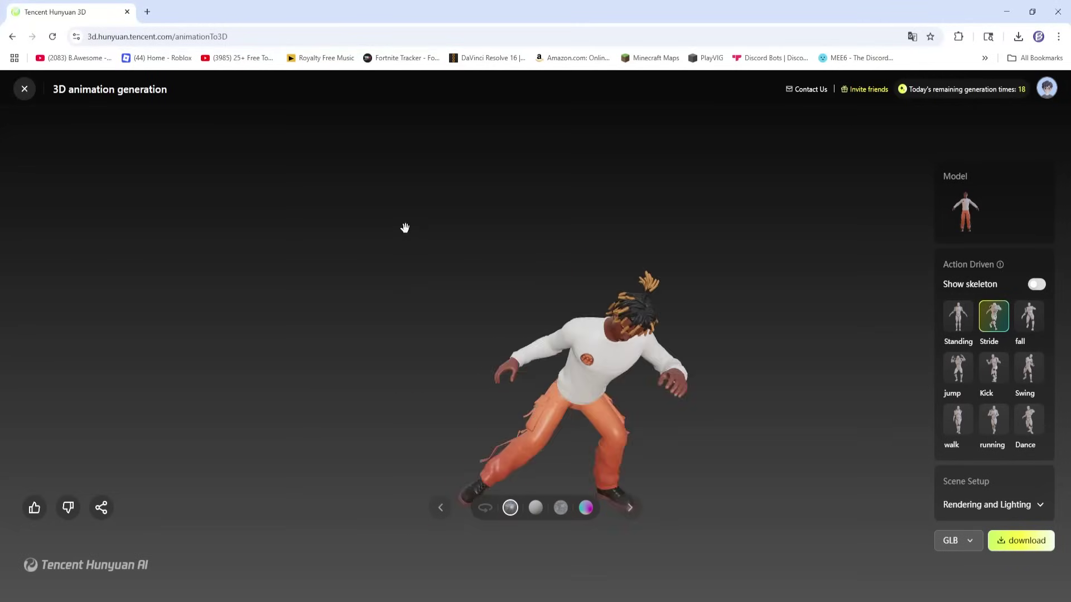
left_click(24, 89)
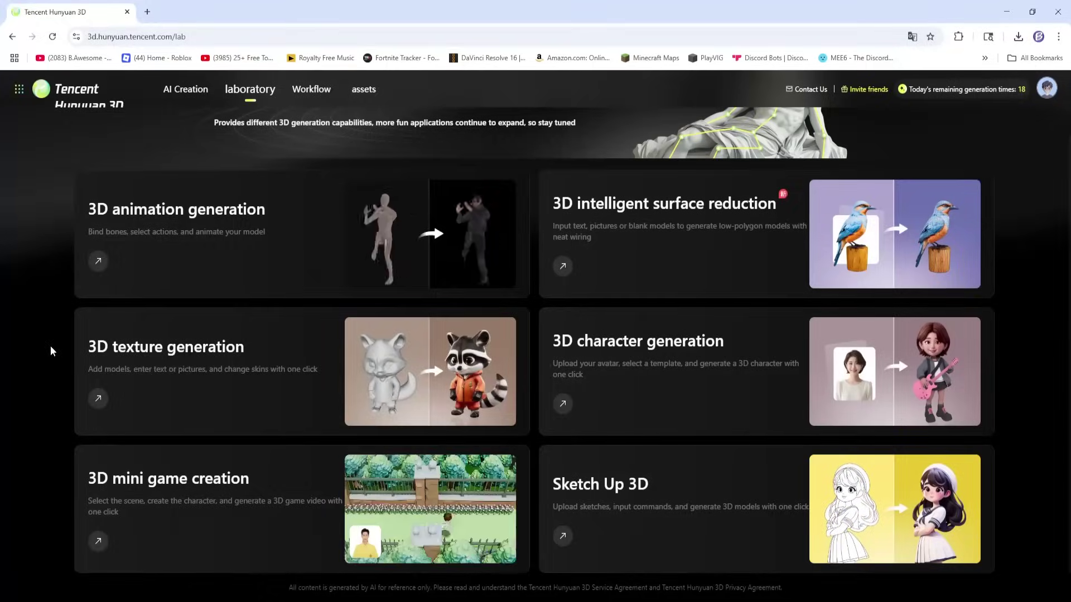
- Open 3D texture generation and choose the treasure chest from the sample models
left_click(129, 352)
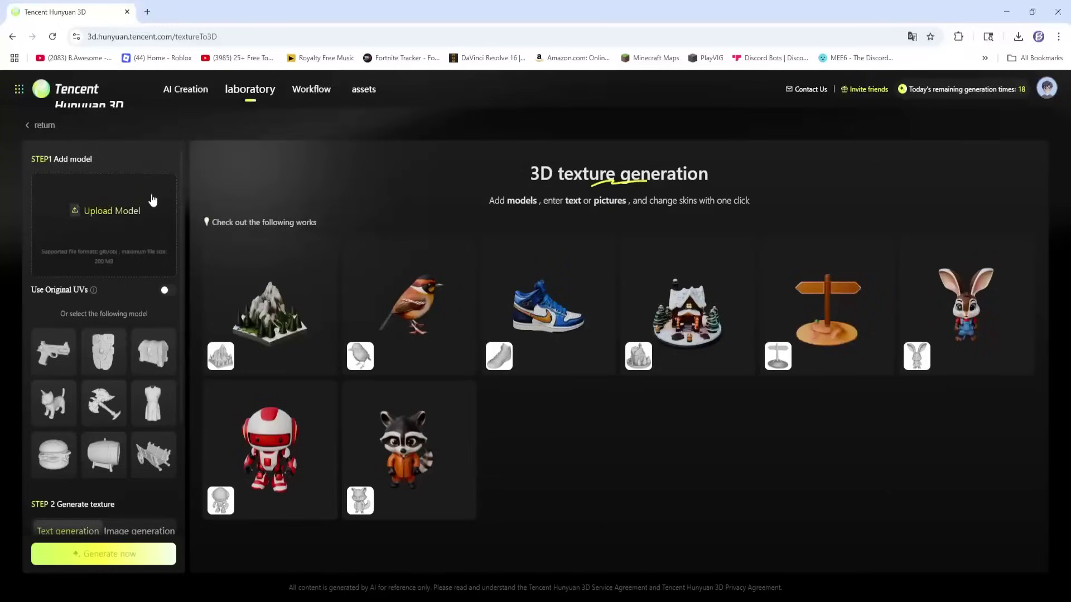
scroll(139, 398, "down", 1)
mouse_move(139, 398)
scroll(139, 398, "down", 3)
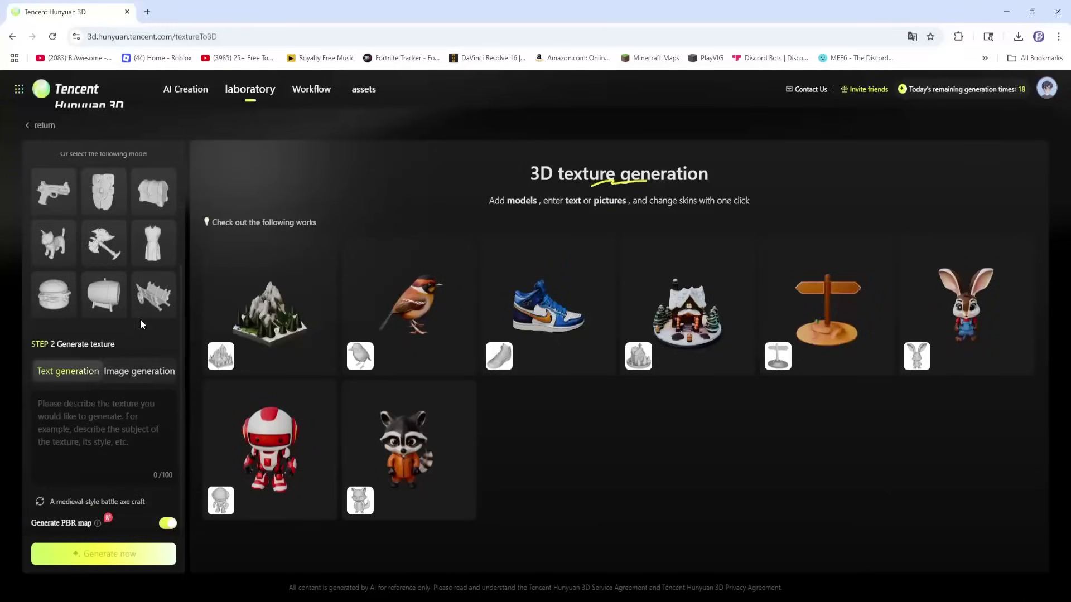
scroll(141, 323, "up", 2)
left_click(155, 310)
- Generate the chest's texture with PBR maps from the text prompt "medievel wooden chest" and examine the textured result
scroll(163, 461, "down", 1)
type("medievel wooden chest")
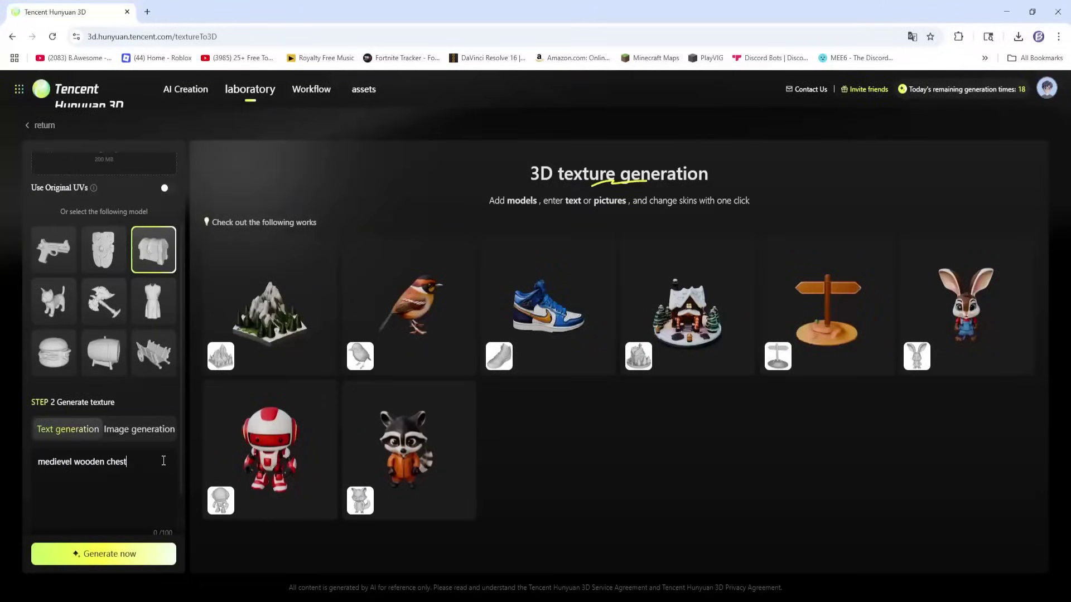
scroll(163, 461, "down", 2)
mouse_move(106, 517)
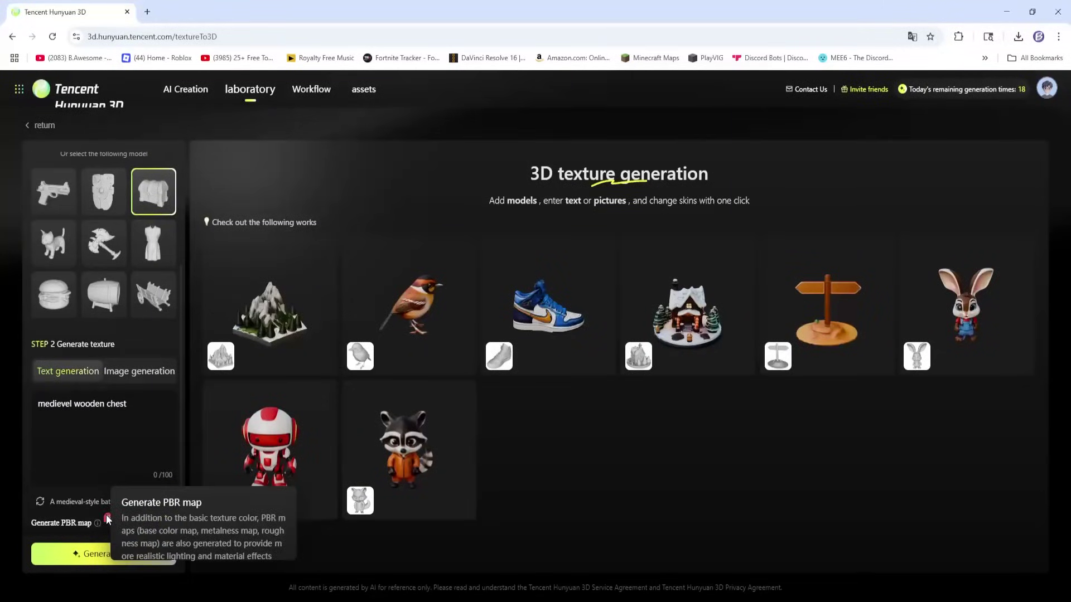
left_click(67, 551)
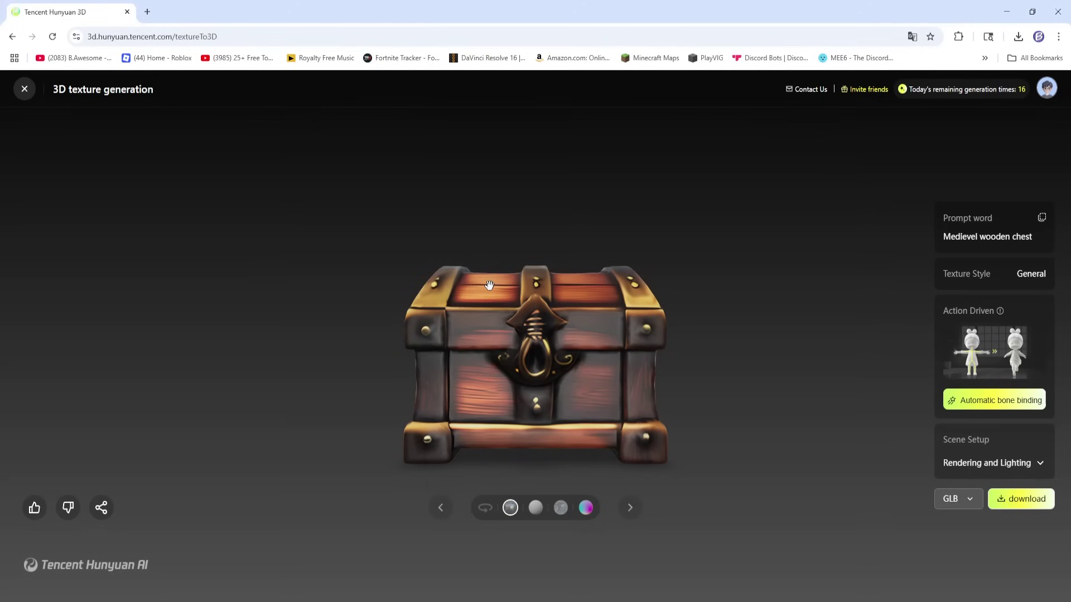
left_click_drag(510, 271, 649, 268)
scroll(514, 311, "up", 5)
scroll(516, 377, "down", 5)
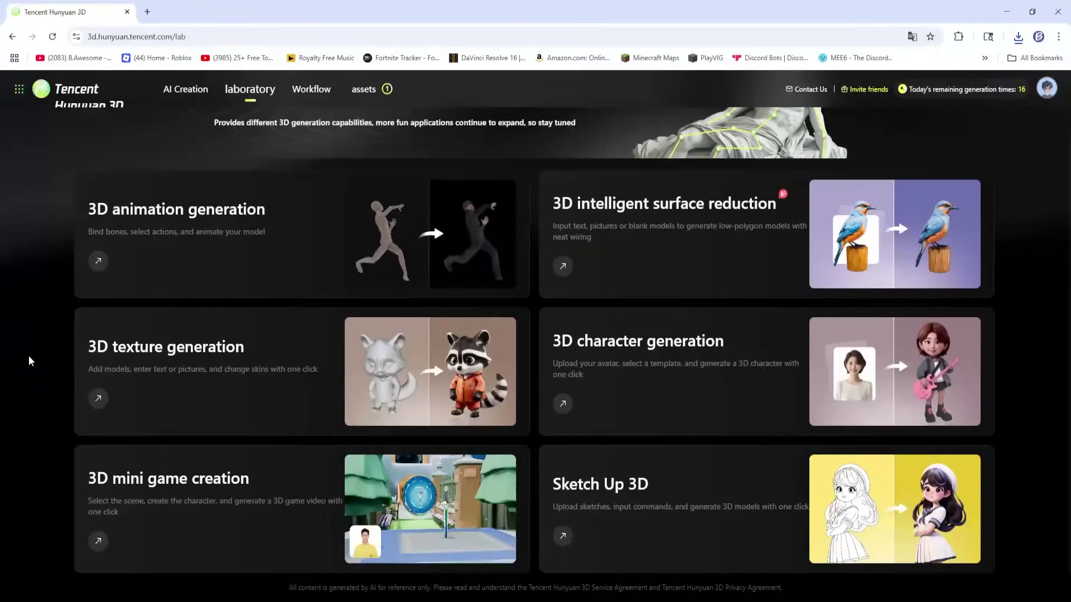
- Open 3D mini game creation and upload the downloaded portrait photo of the bearded man as the avatar
left_click(173, 477)
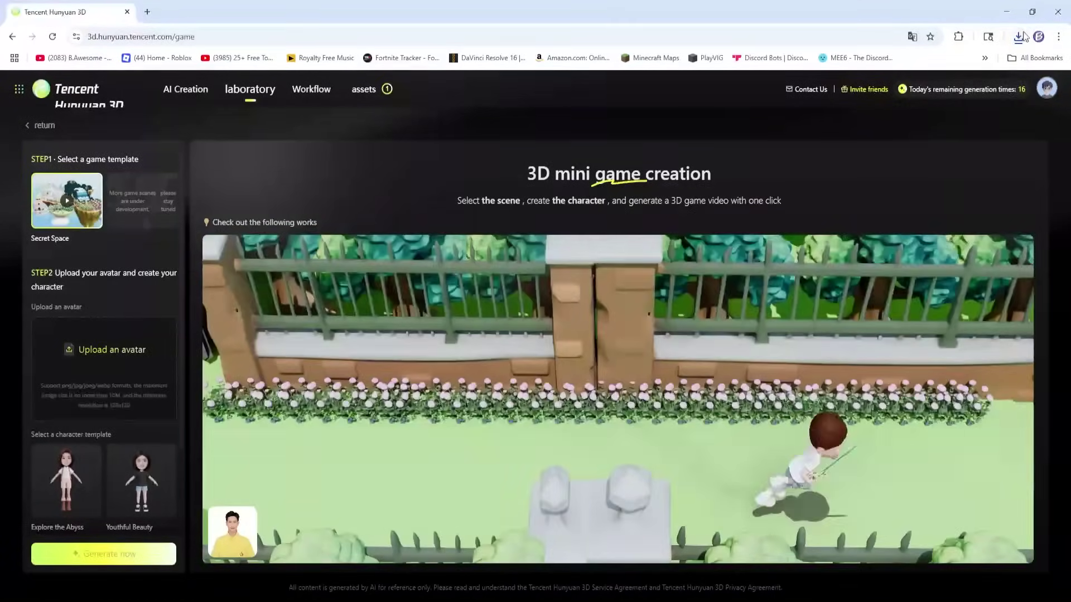
left_click(1017, 37)
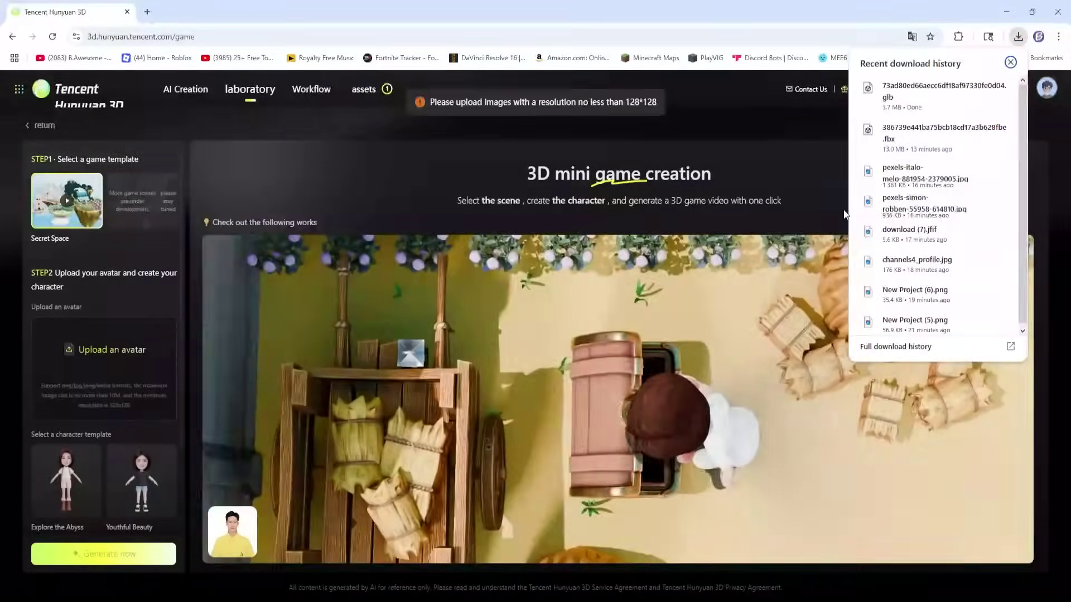
left_click_drag(845, 214, 113, 304)
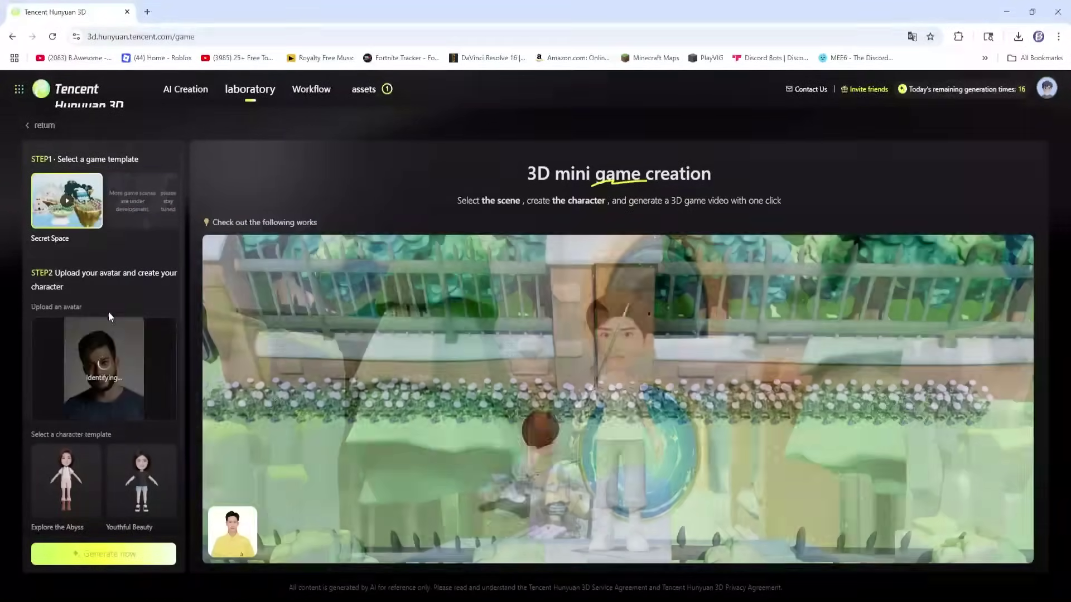
- Generate the mini game with the Cool Shadow Wind character template and return to the AI Creation page
scroll(123, 296, "down", 2)
left_click(123, 461)
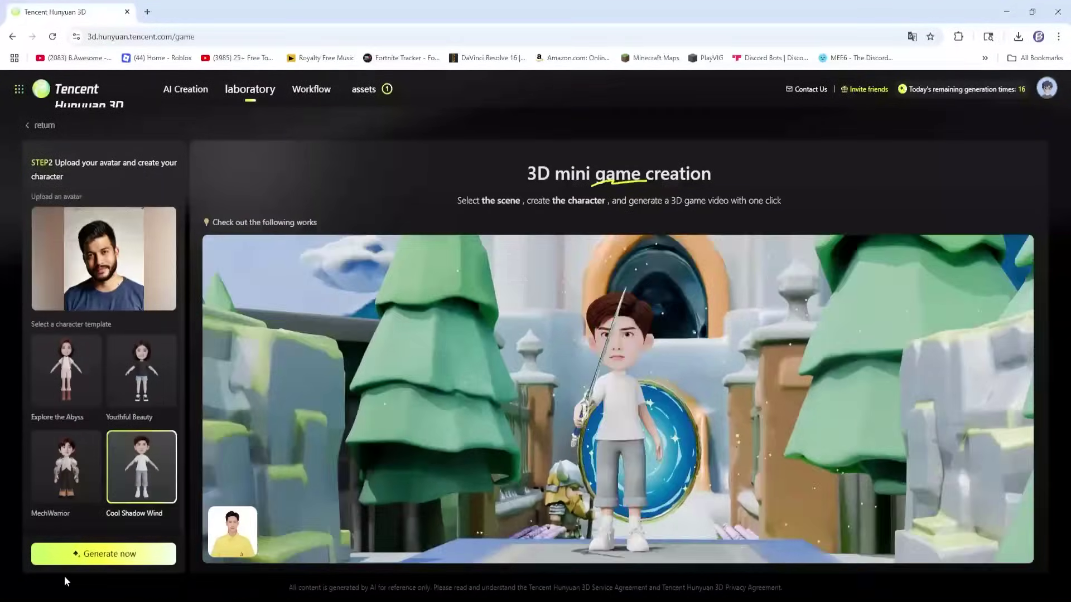
left_click(84, 554)
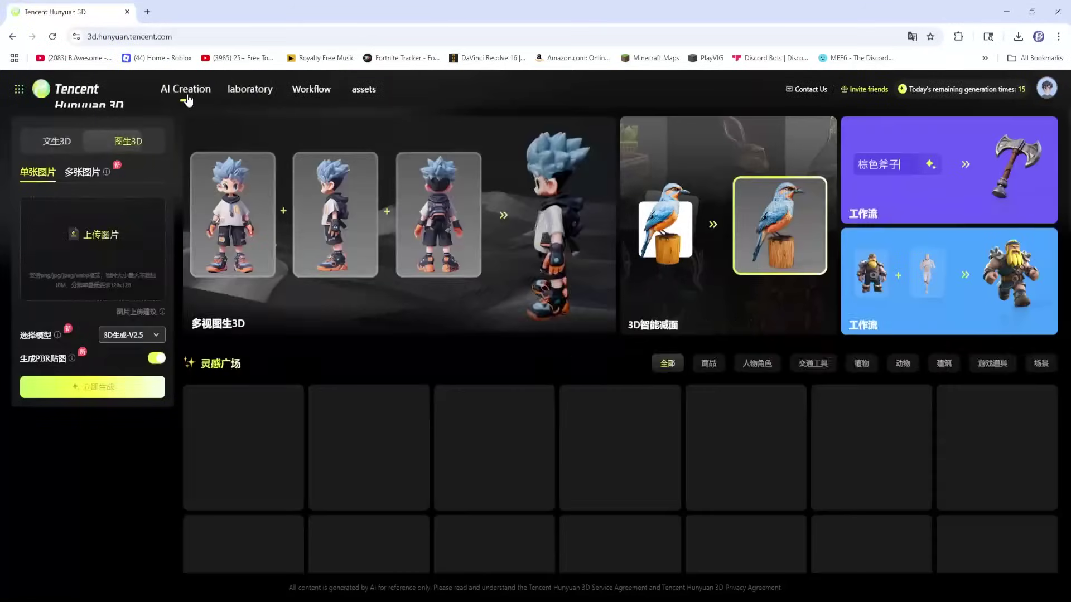
key("alt+Left")
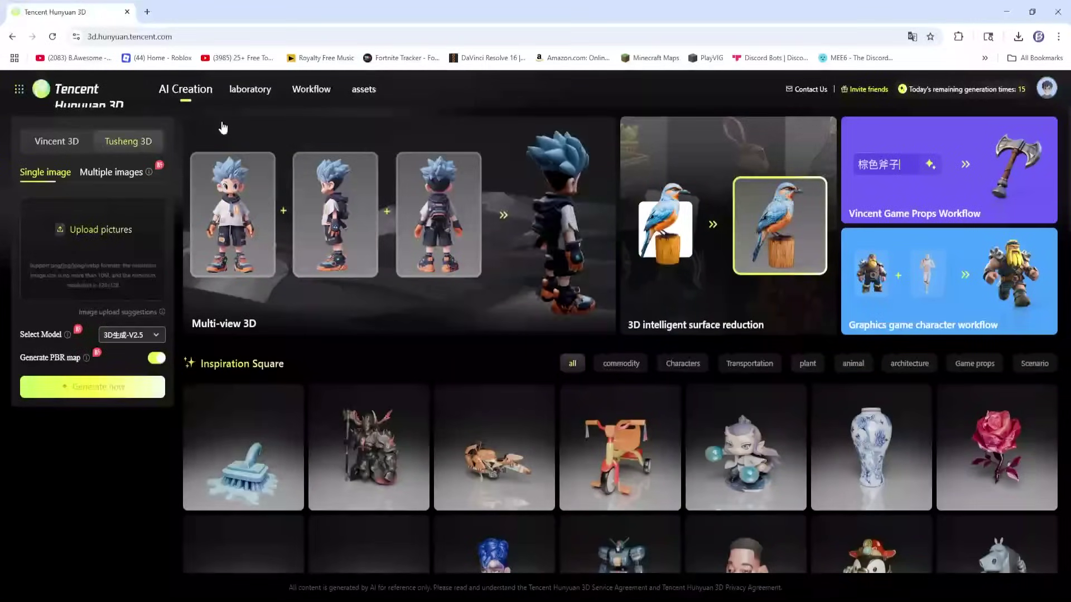
left_click(56, 143)
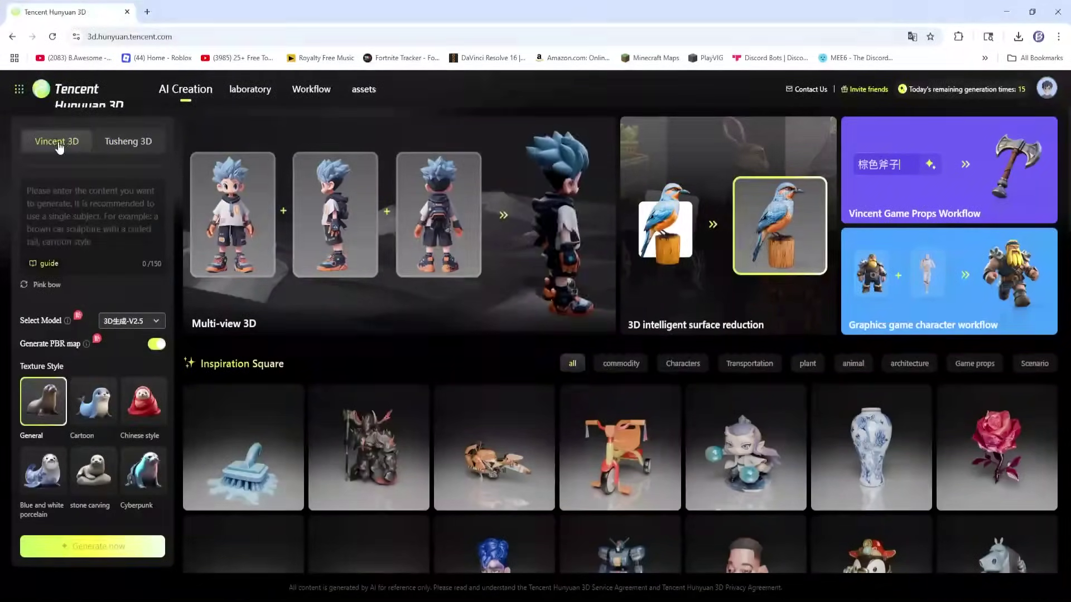
left_click(119, 143)
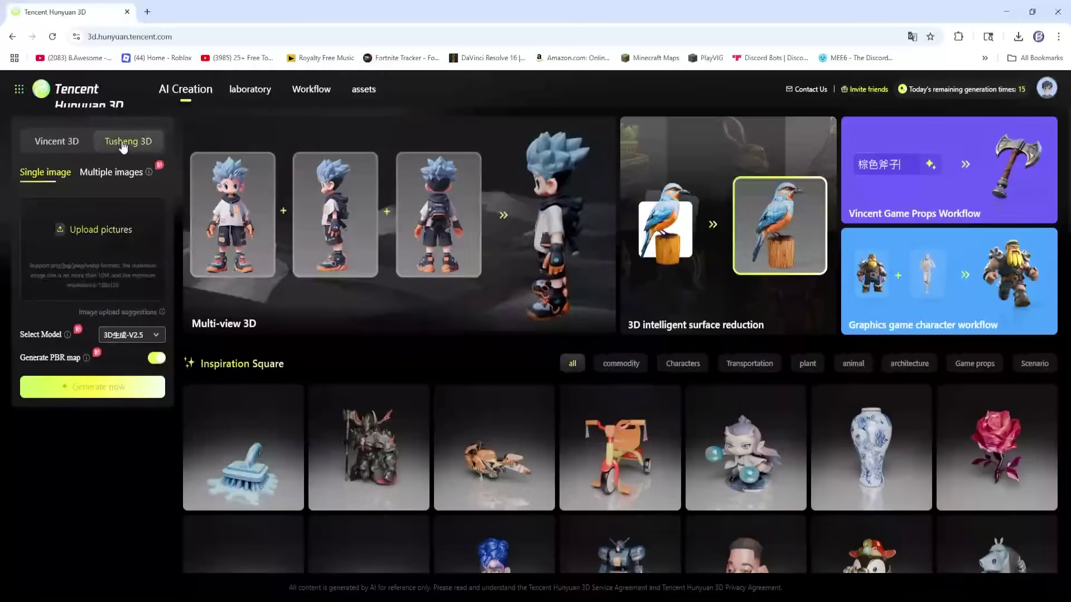
left_click(129, 174)
left_click(56, 174)
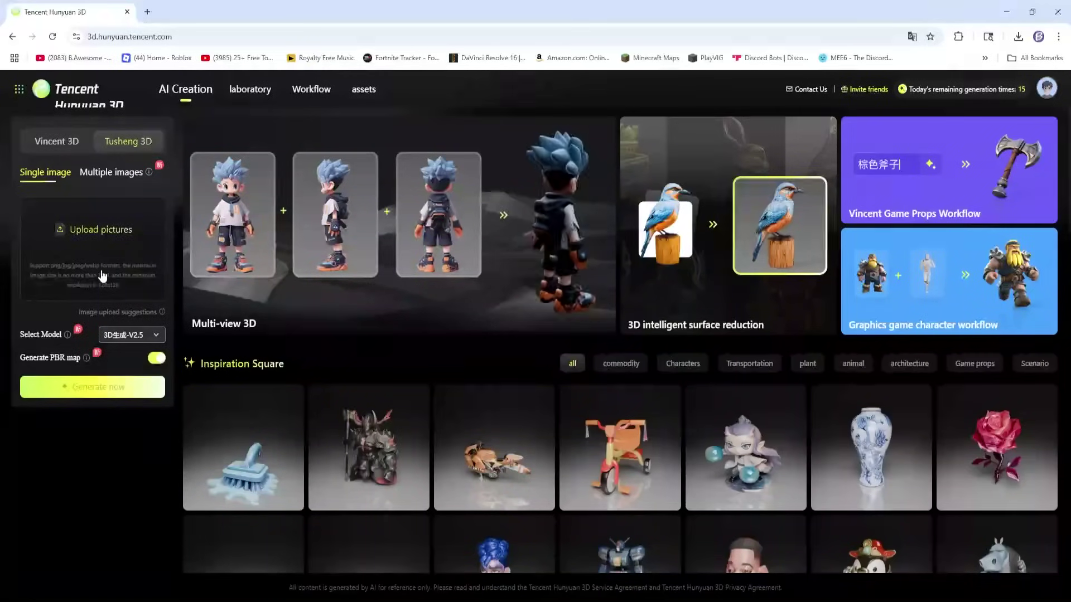
- Switch to text-based 3D generation and enter the prompt "low poly gorilla with no legs and three fingers"
left_click(49, 143)
left_click(86, 207)
left_click(142, 119)
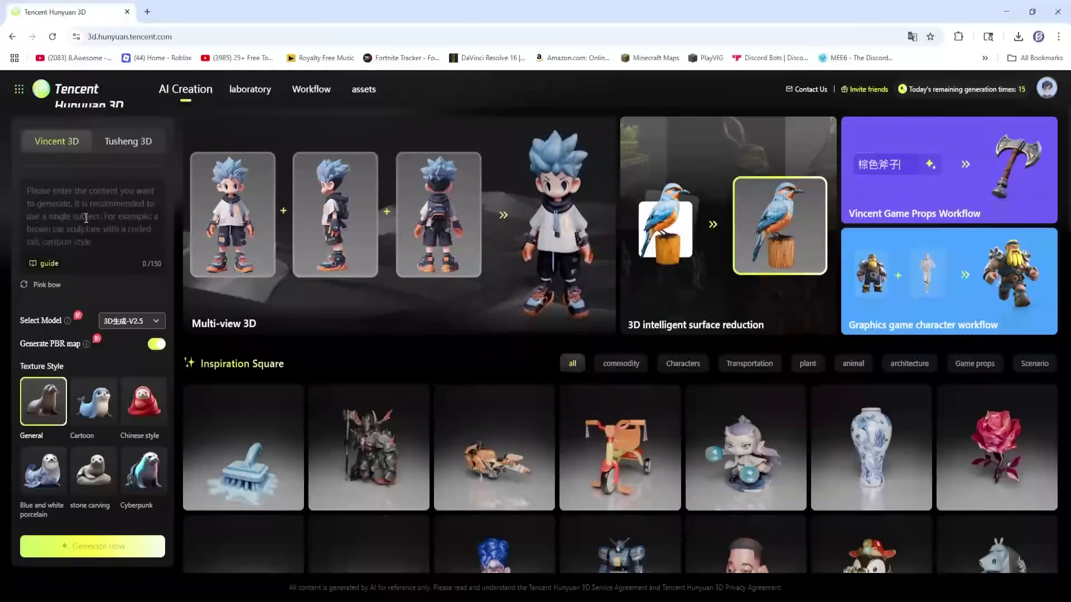
left_click(110, 217)
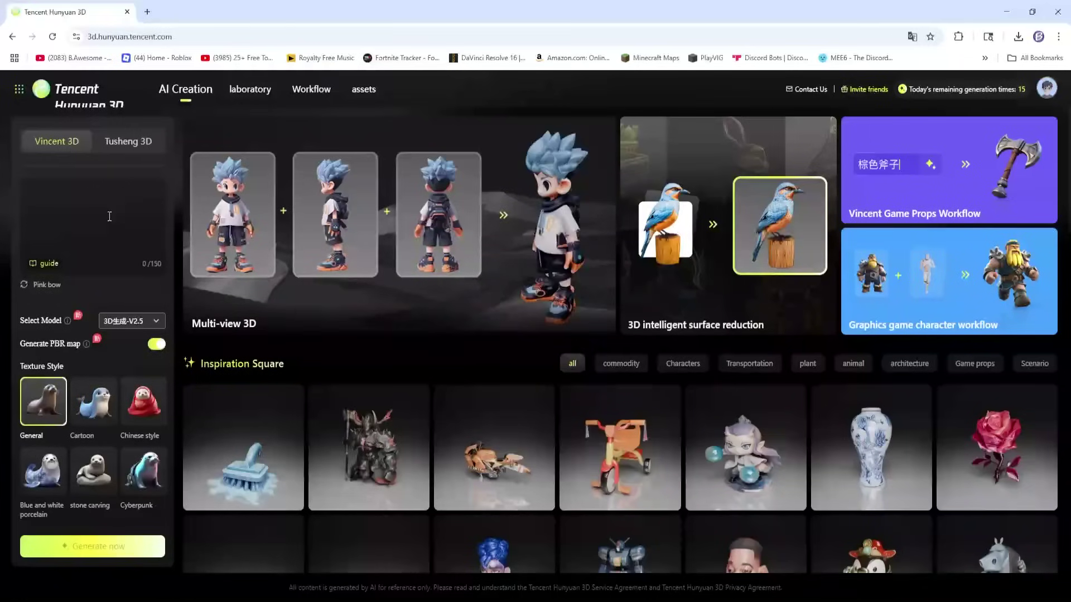
type("low poly gorilla with njo")
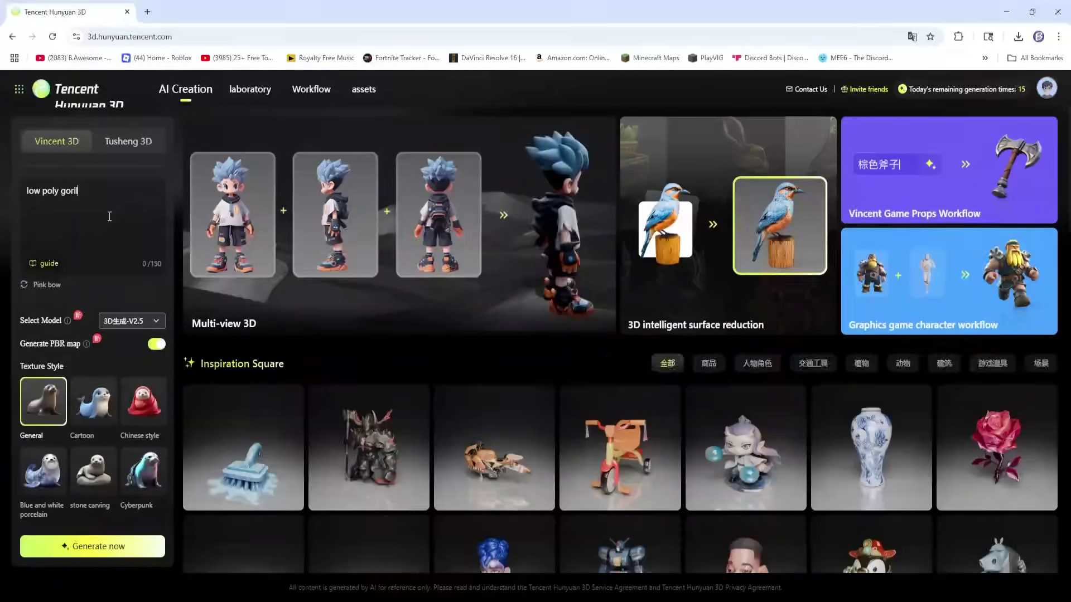
key("BackSpace")
type("o legs and three fingers")
- Generate the gorilla models with the Cartoon texture style and PBR maps turned off
left_click(133, 321)
left_click(138, 346)
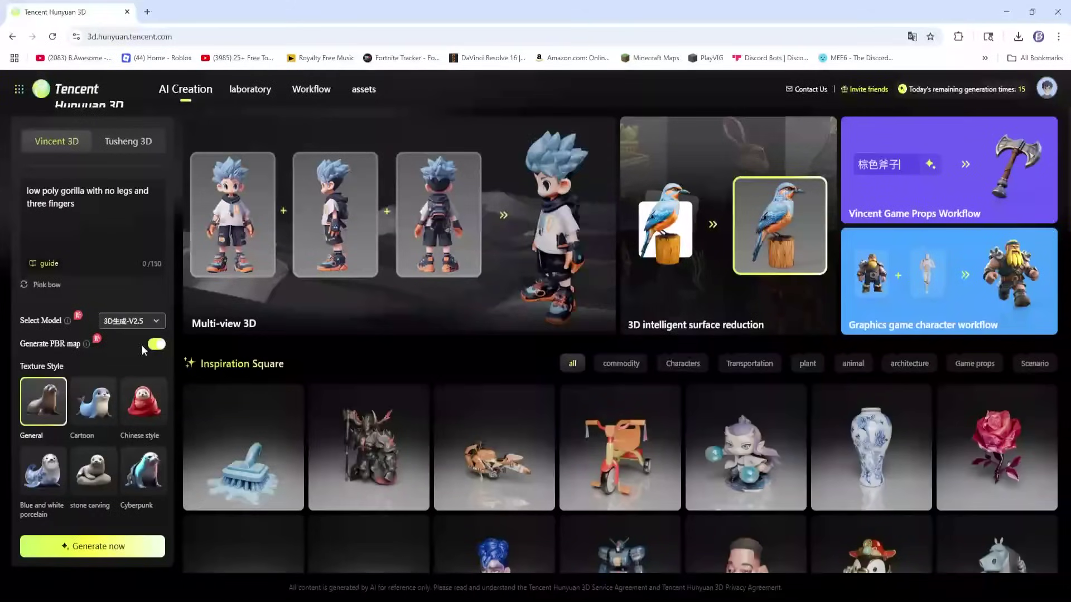
mouse_move(69, 344)
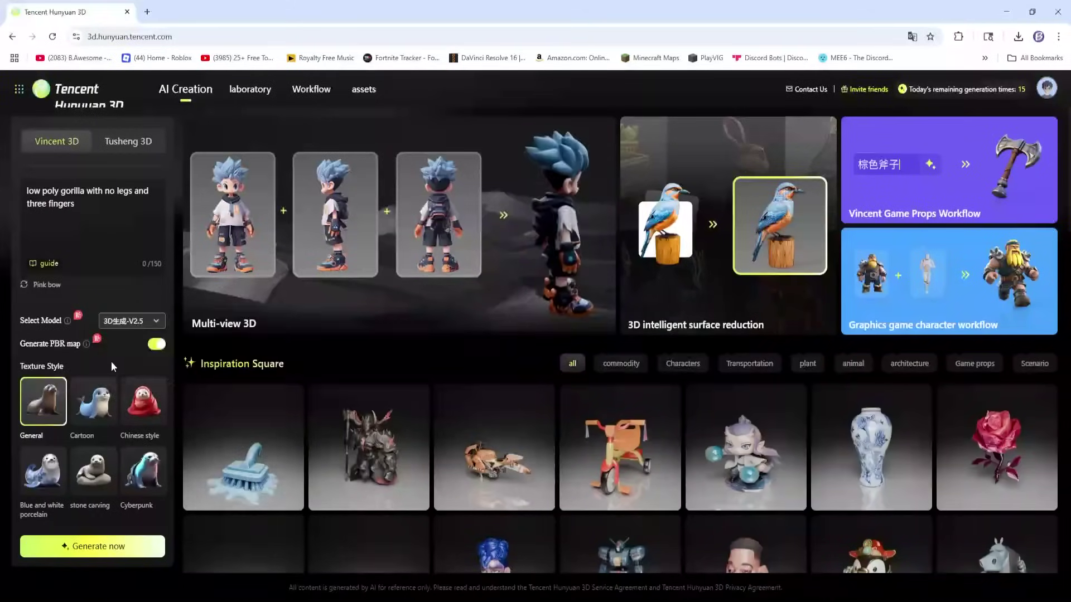
left_click(93, 401)
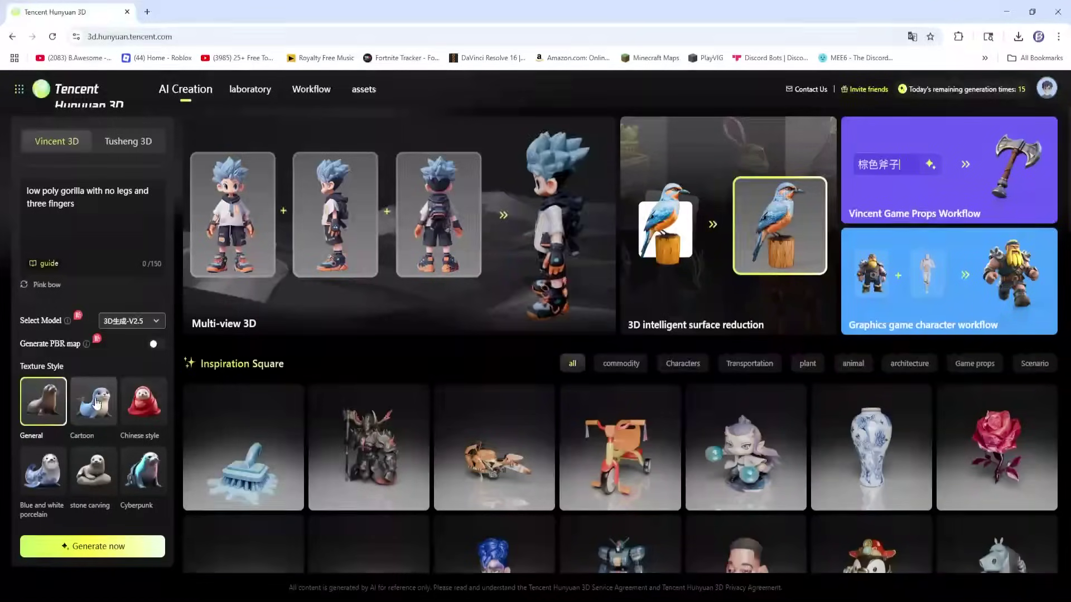
left_click(72, 557)
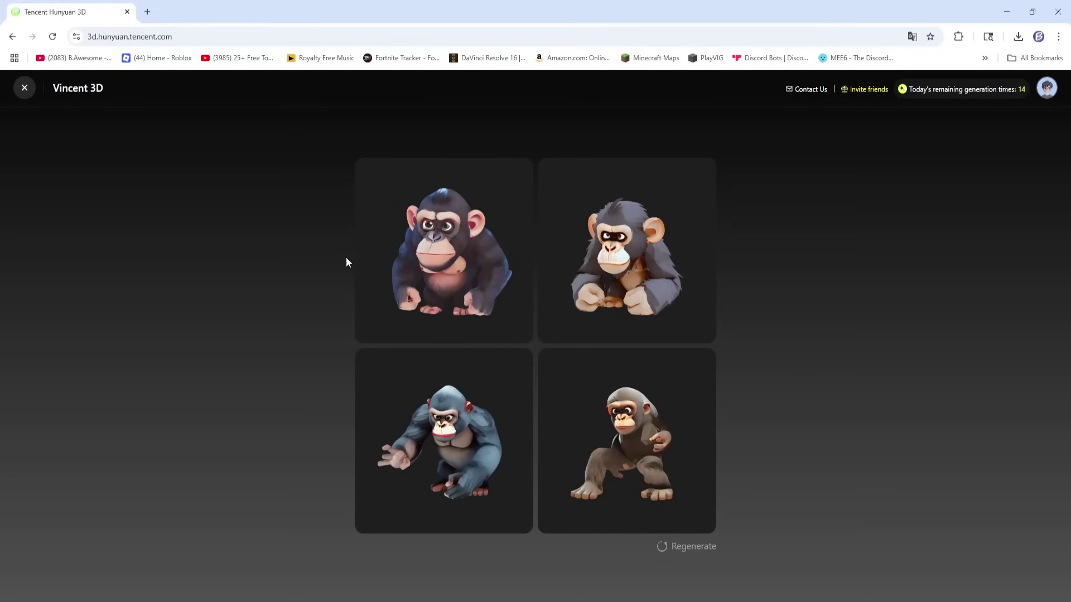
- Rig the first gorilla variant with automatic bone binding and show its skeleton
left_click(435, 235)
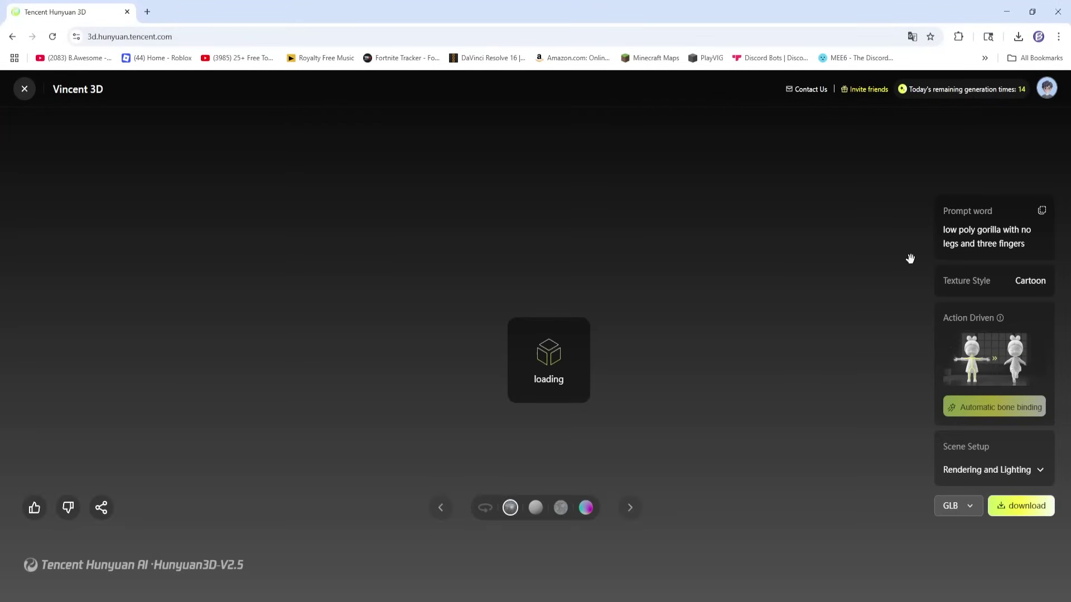
left_click(972, 413)
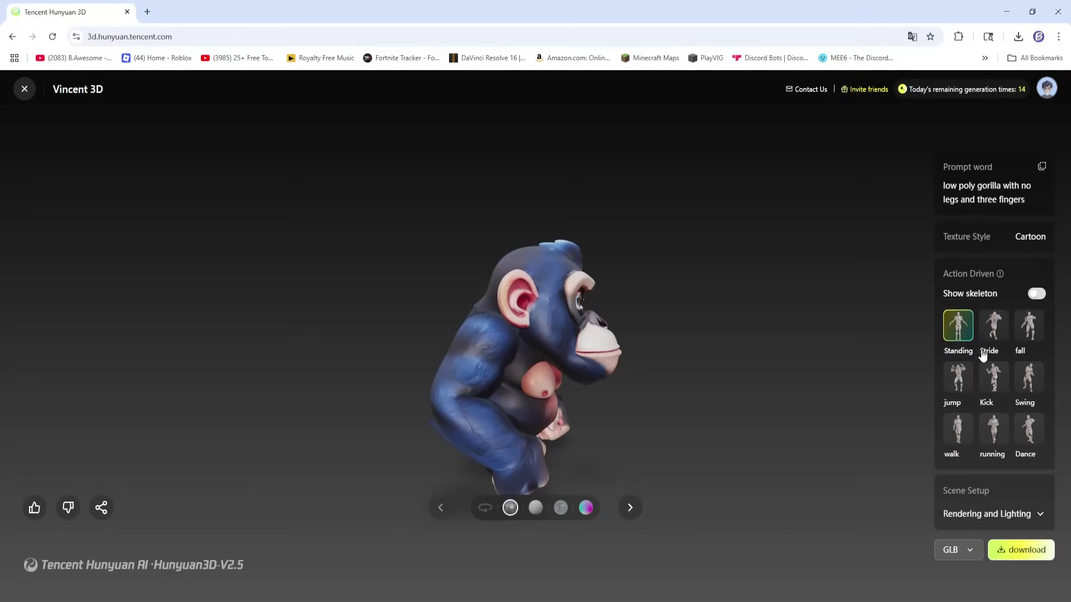
left_click(1036, 294)
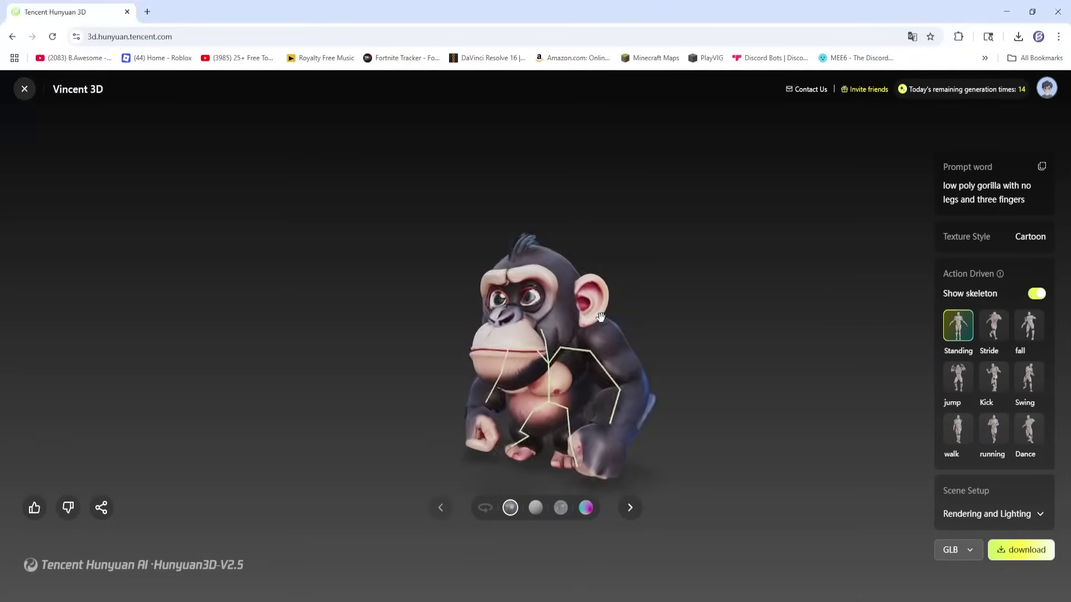
left_click_drag(600, 317, 622, 330)
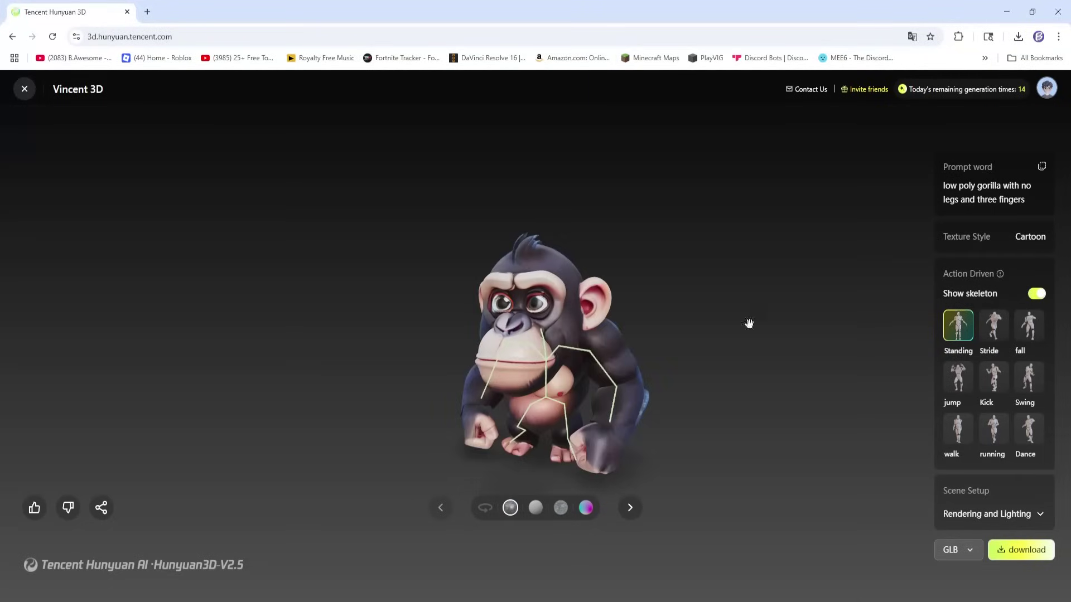
- Preview the Stride motion on the rigged gorilla and download the model
left_click(992, 331)
mouse_move(725, 358)
left_mouse_down()
mouse_move(736, 337)
mouse_move(775, 342)
mouse_move(767, 361)
mouse_move(734, 360)
left_mouse_up()
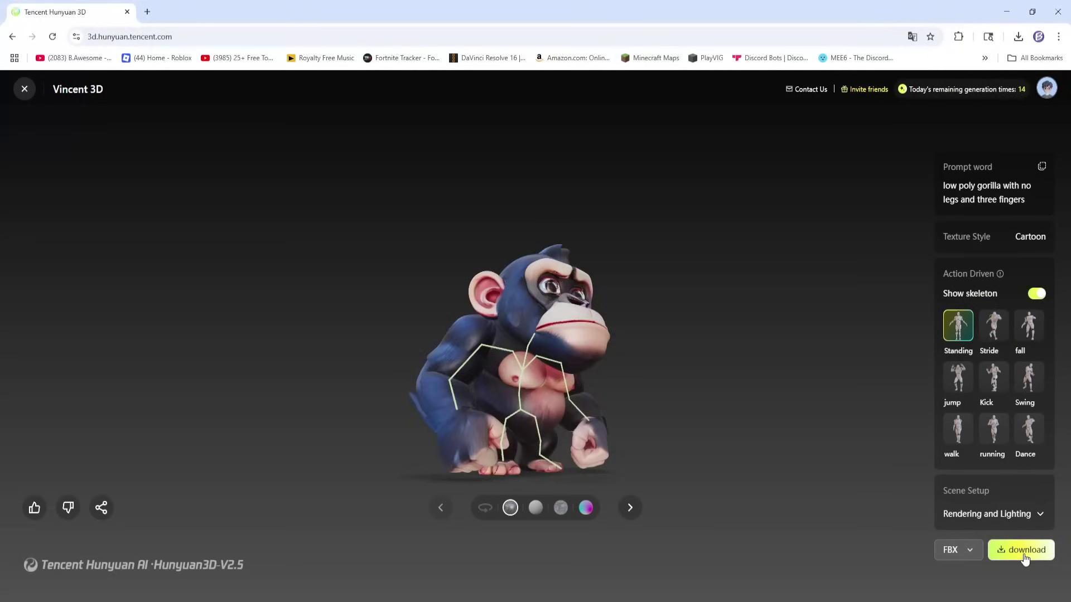
left_click(1024, 555)
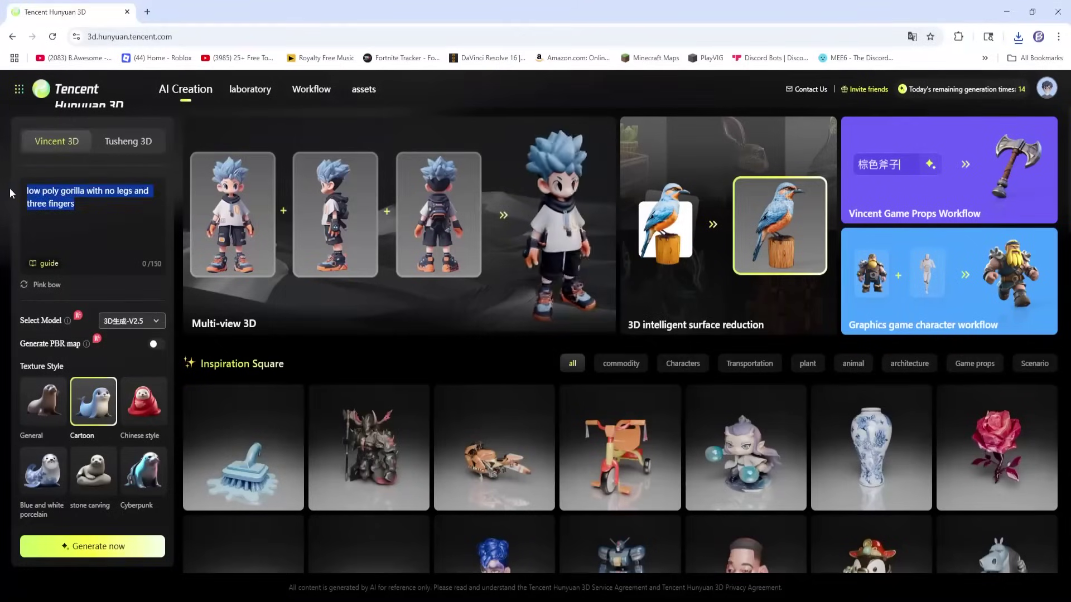
- Replace the prompt with "wooden crate" and generate the crate models in the Cartoon style
type("crate")
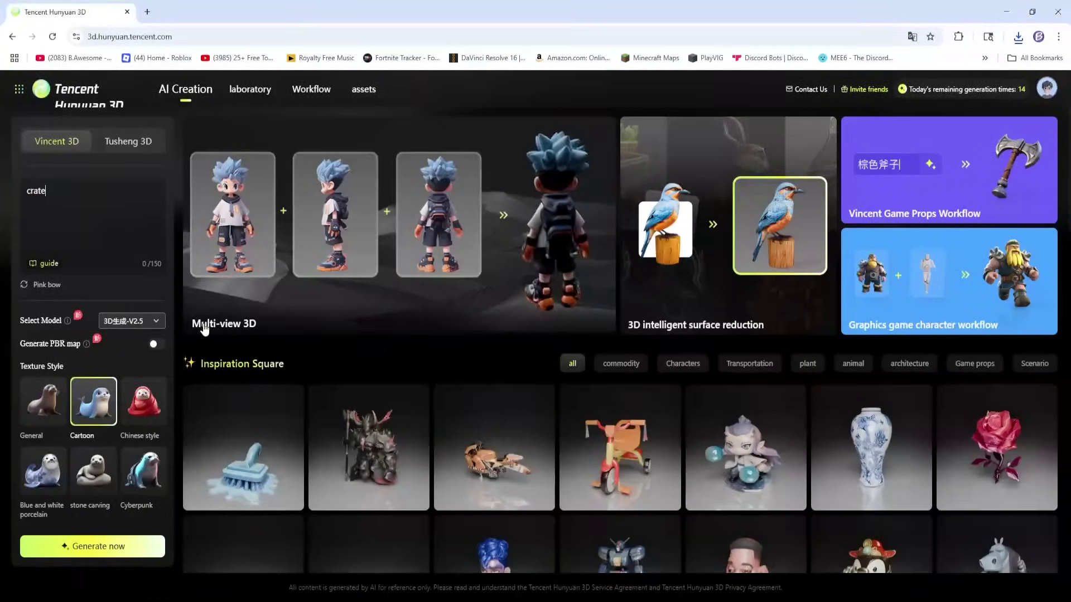
key("Home")
type("wooden")
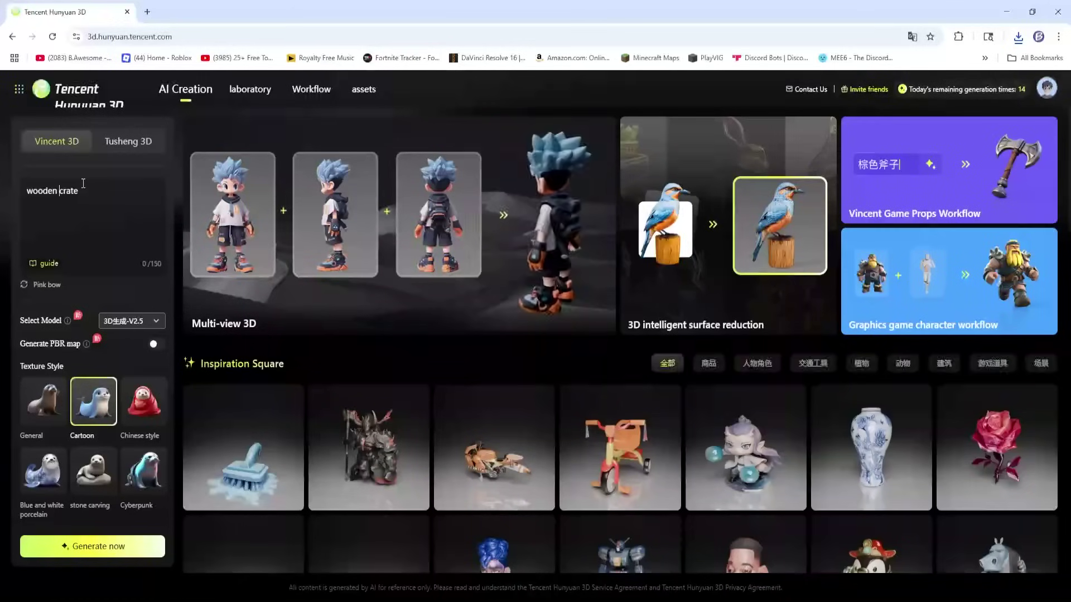
left_click(103, 557)
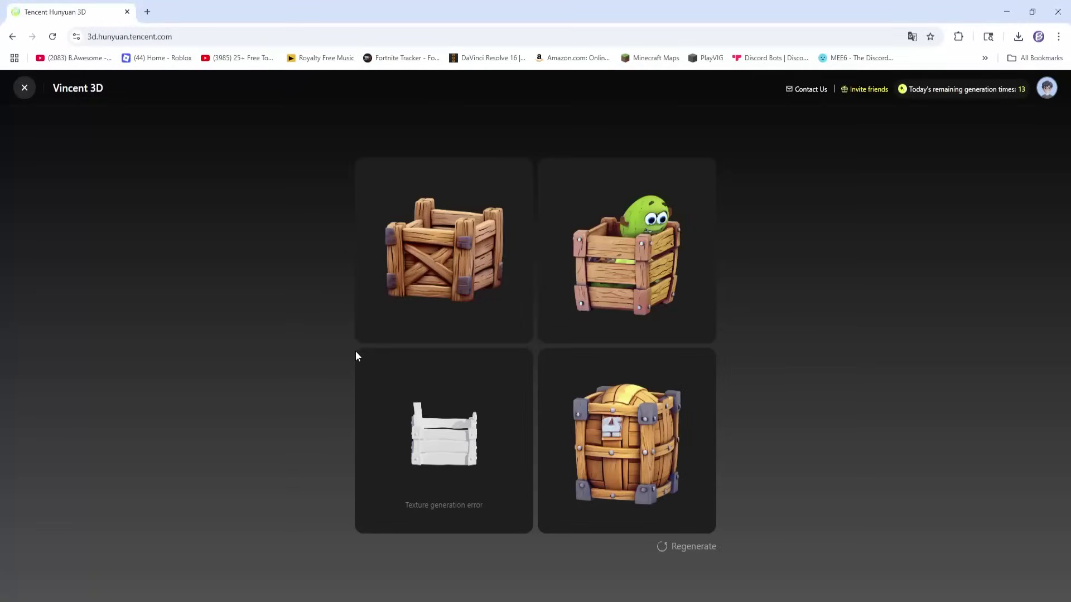
- Open the first crate variant, examine it, and download it as FBX
left_click(432, 229)
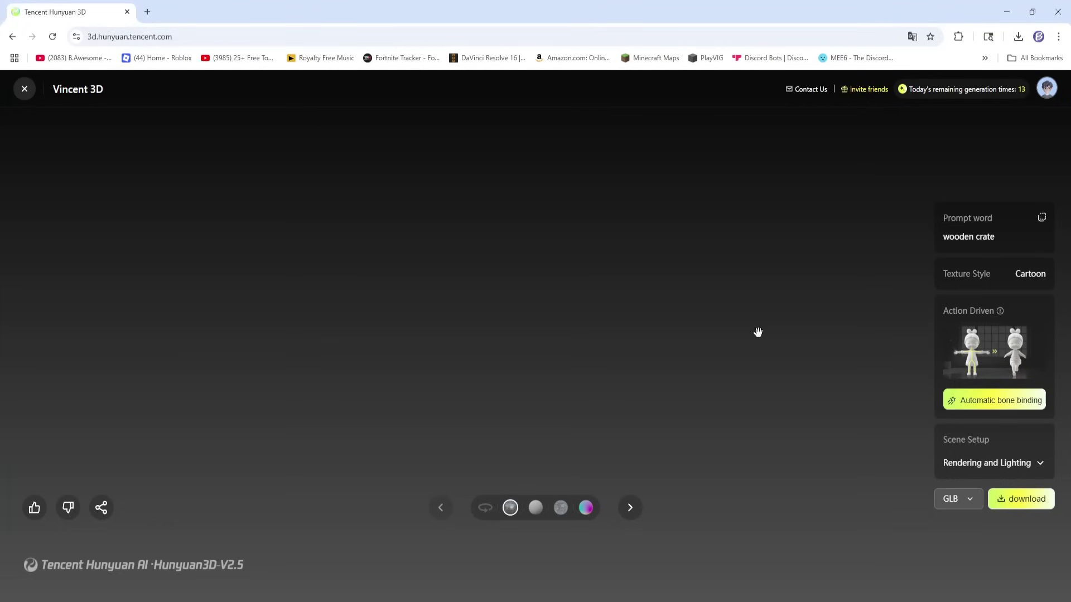
left_click_drag(758, 333, 682, 379)
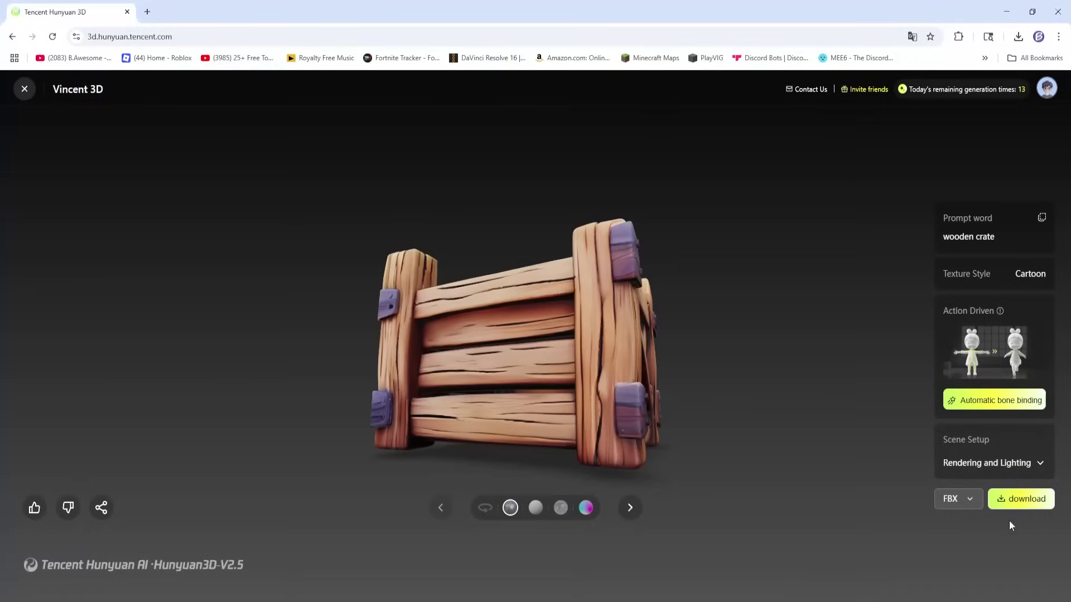
left_click(1014, 503)
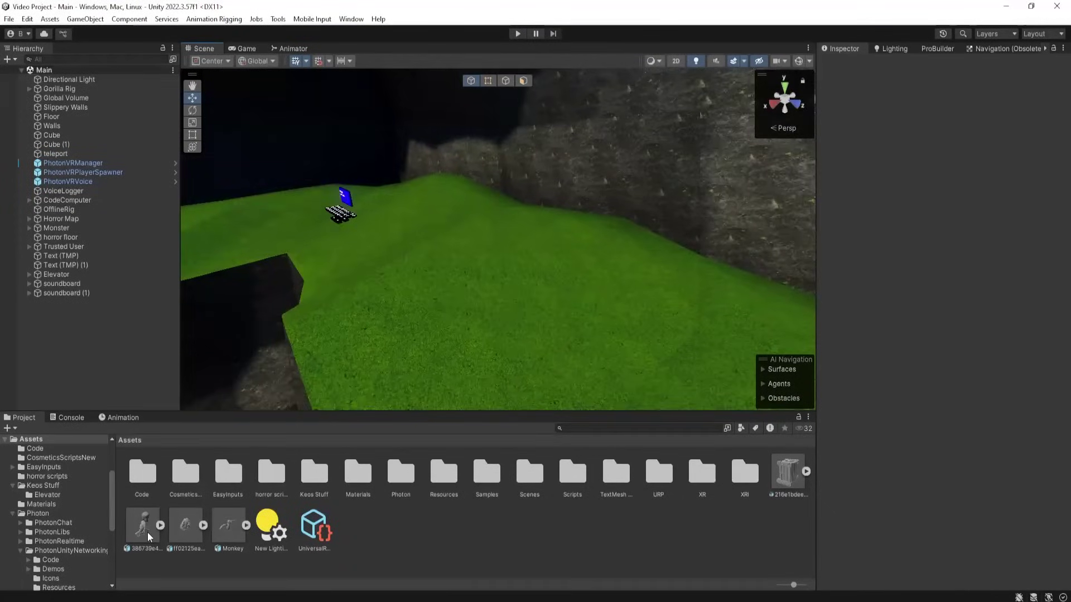
- Switch to Unity, place the downloaded humanoid character model in the scene and unpack its prefab completely
left_click_drag(149, 534, 35, 306)
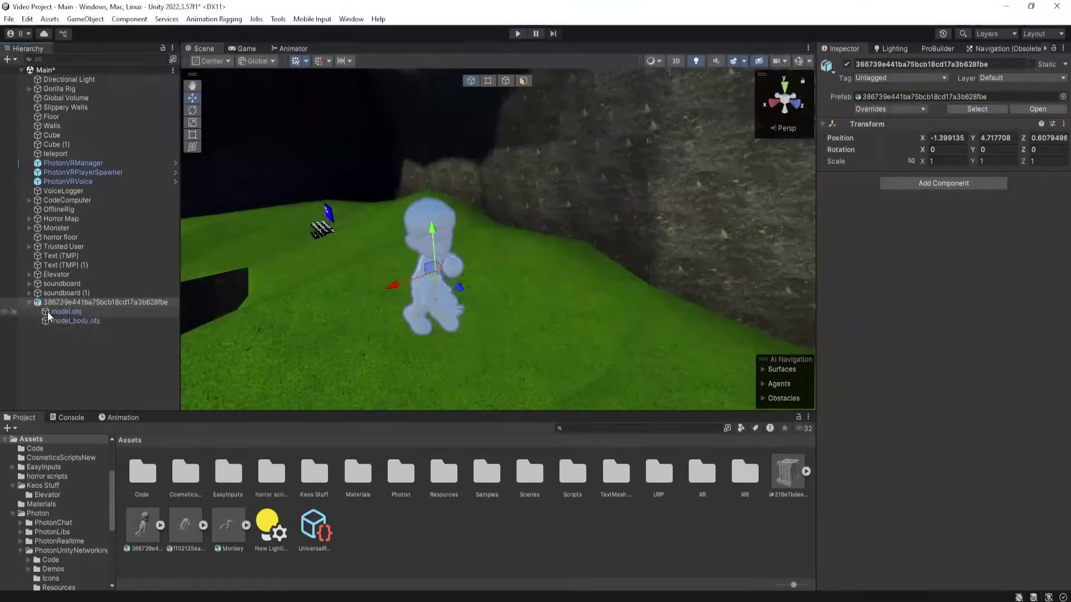
right_click(54, 304)
mouse_move(129, 306)
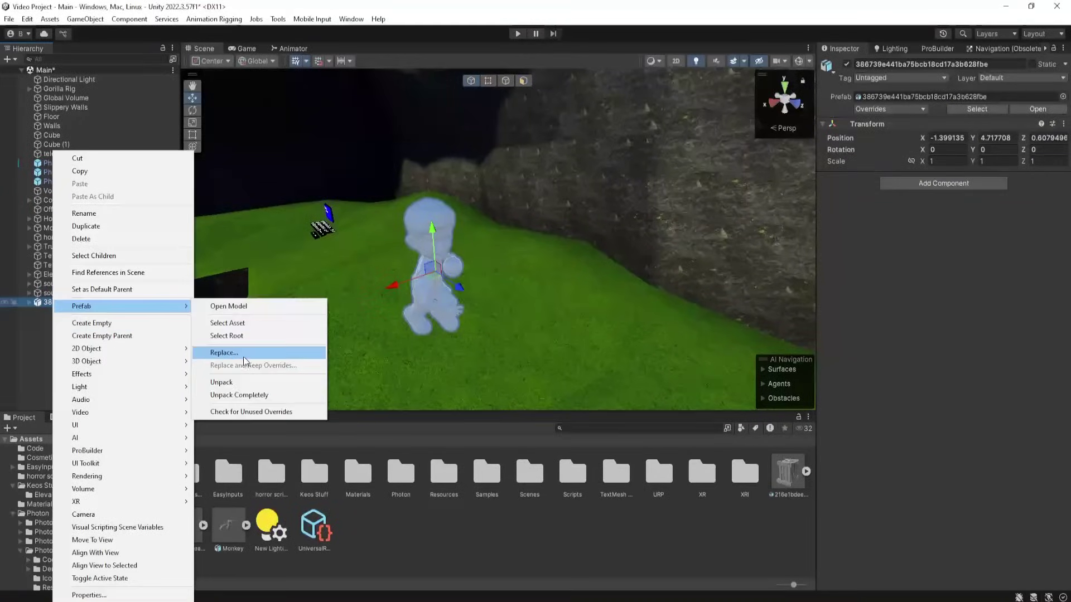
left_click(240, 395)
- Try to import the GLB model from Chrome's recent downloads into Unity's Assets folder
left_click(421, 540)
left_click(421, 601)
left_click(484, 565)
left_click(1018, 36)
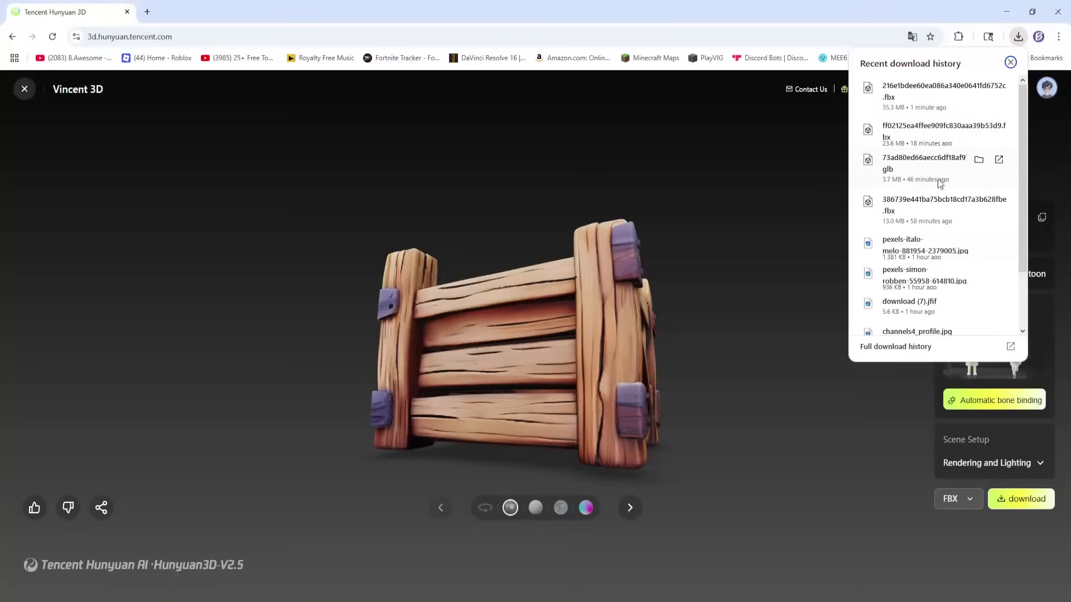
left_click_drag(943, 162, 541, 537)
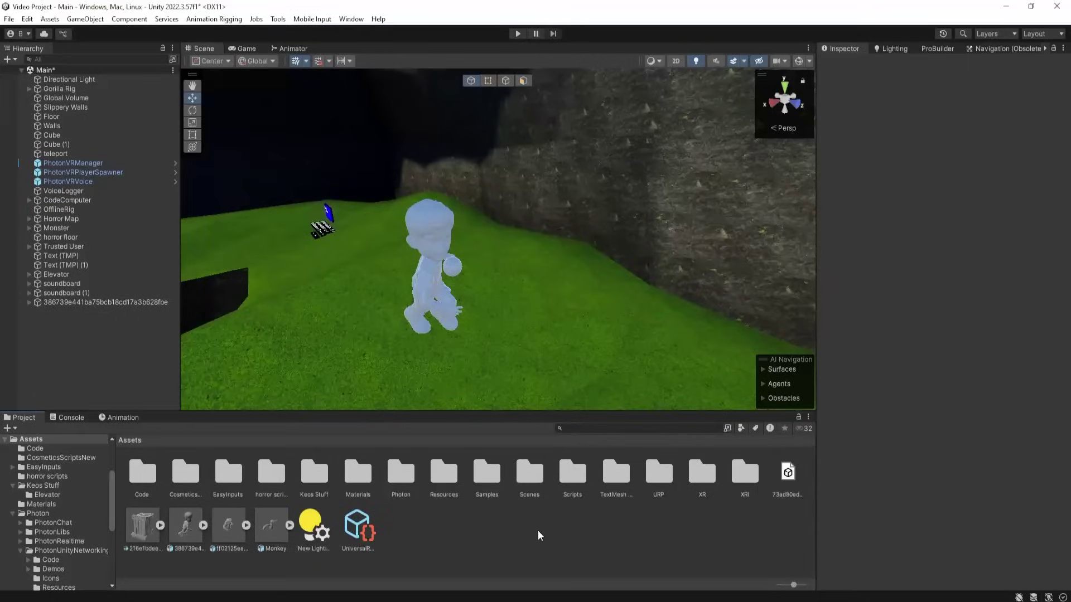
double_click(786, 473)
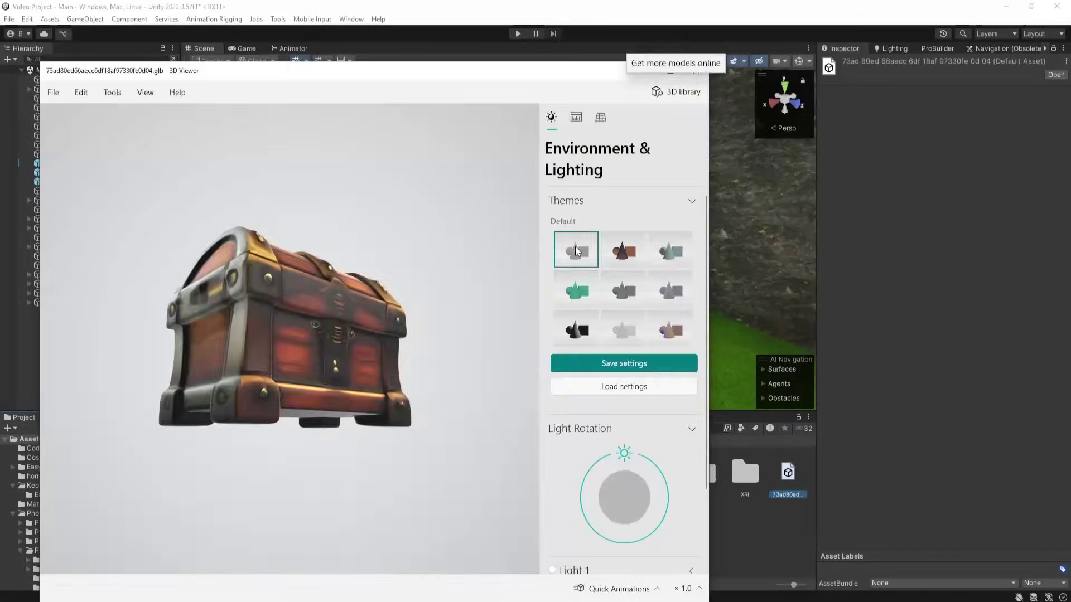
- Place the second downloaded creature model in the scene and colour both characters with the Grass and Slippery Walls materials
left_click_drag(502, 274, 477, 395)
left_click(696, 70)
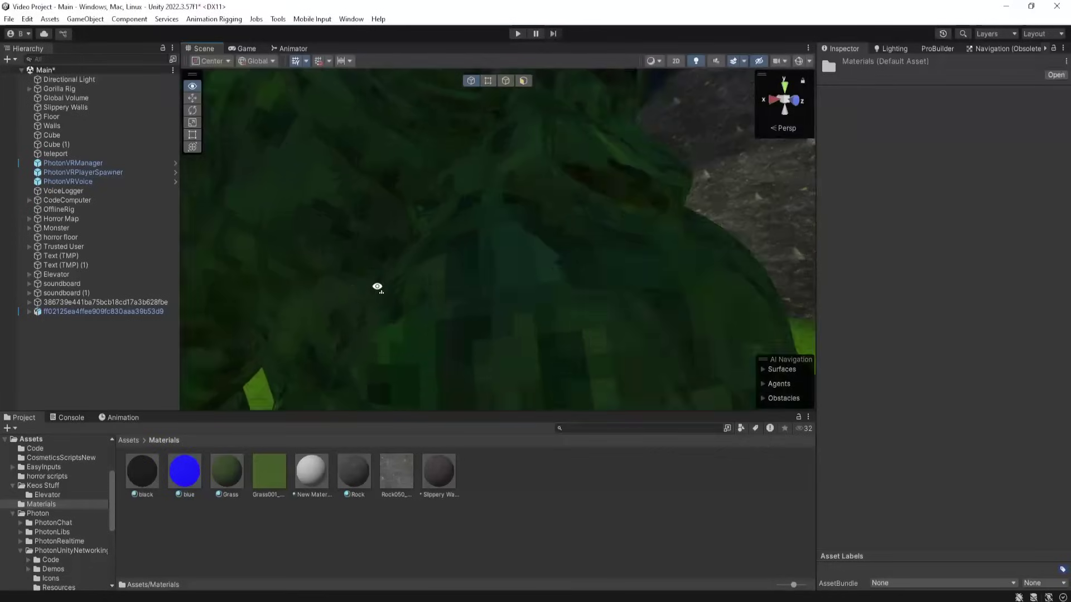
left_click_drag(294, 378, 446, 294)
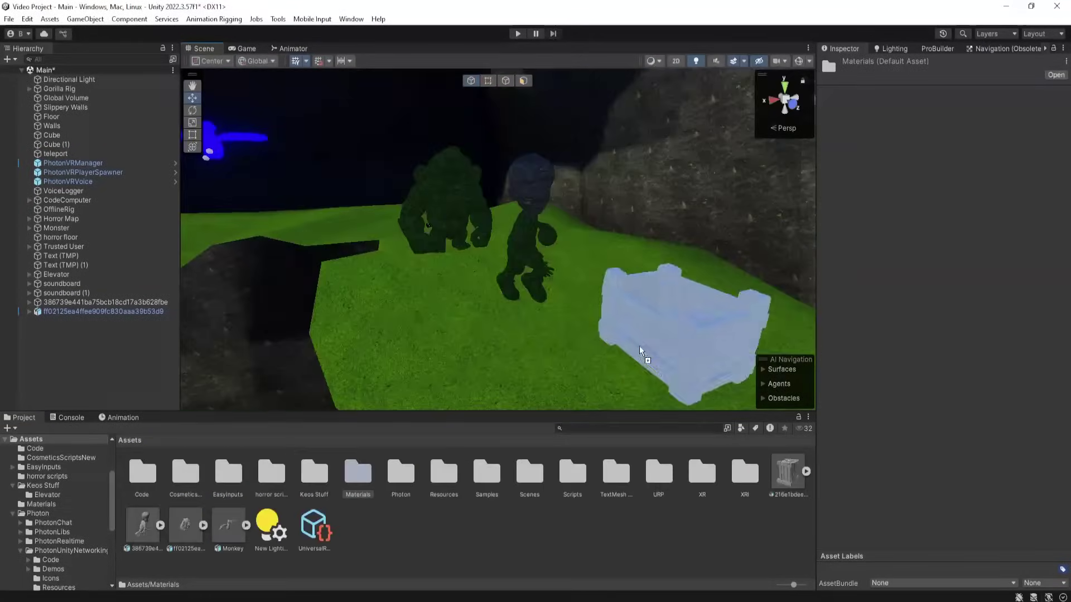
- Place the downloaded wooden crate model in the scene and unpack its prefab completely
left_click_drag(640, 353, 474, 363)
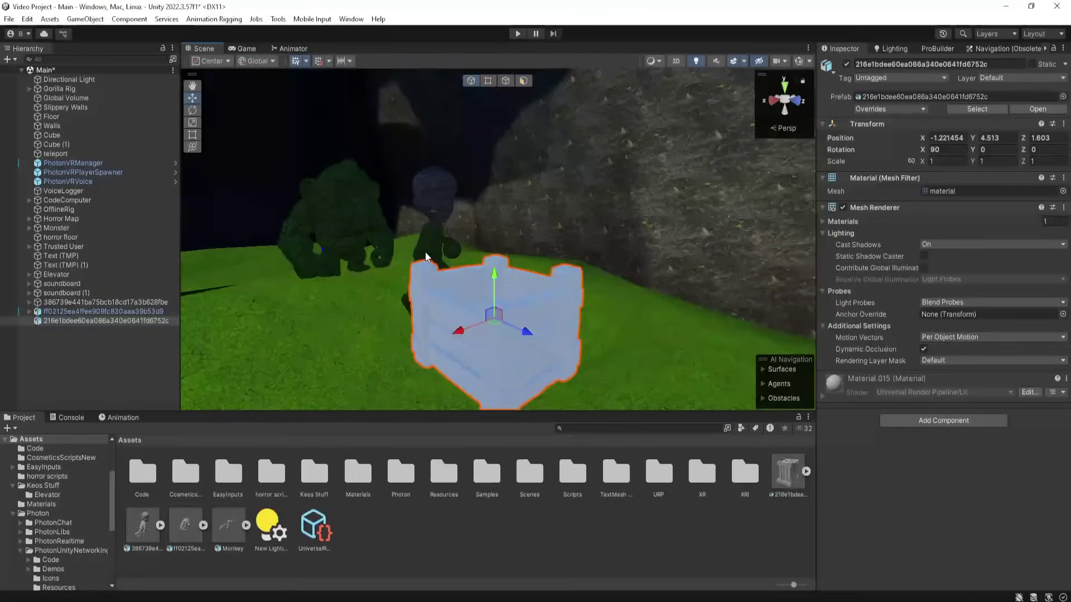
key("w")
right_click_drag(426, 257, 561, 241)
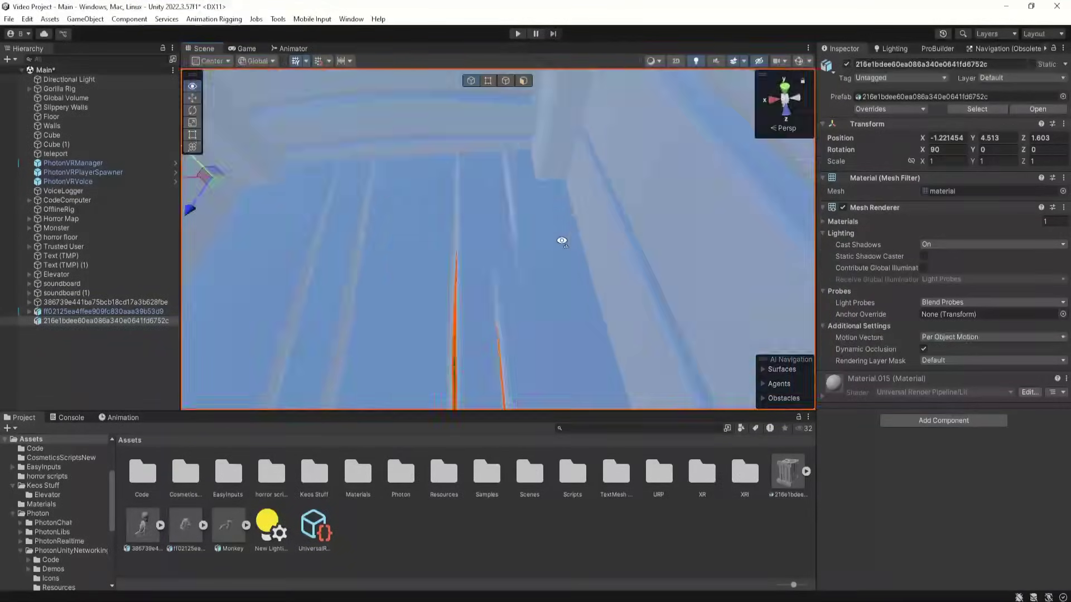
right_click_drag(562, 241, 567, 243)
right_click(52, 322)
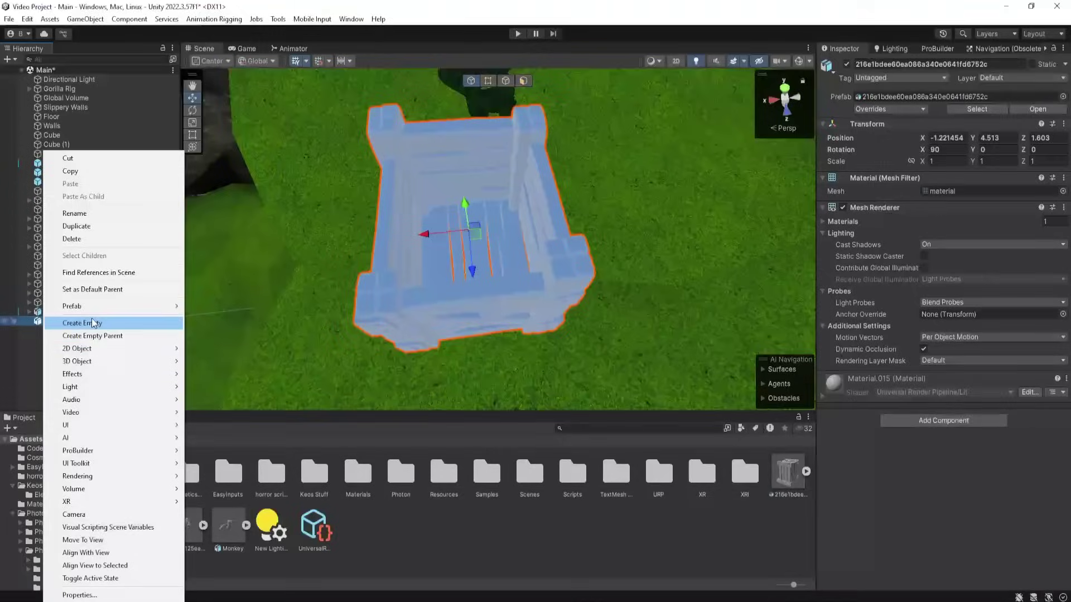
mouse_move(96, 307)
left_click(251, 396)
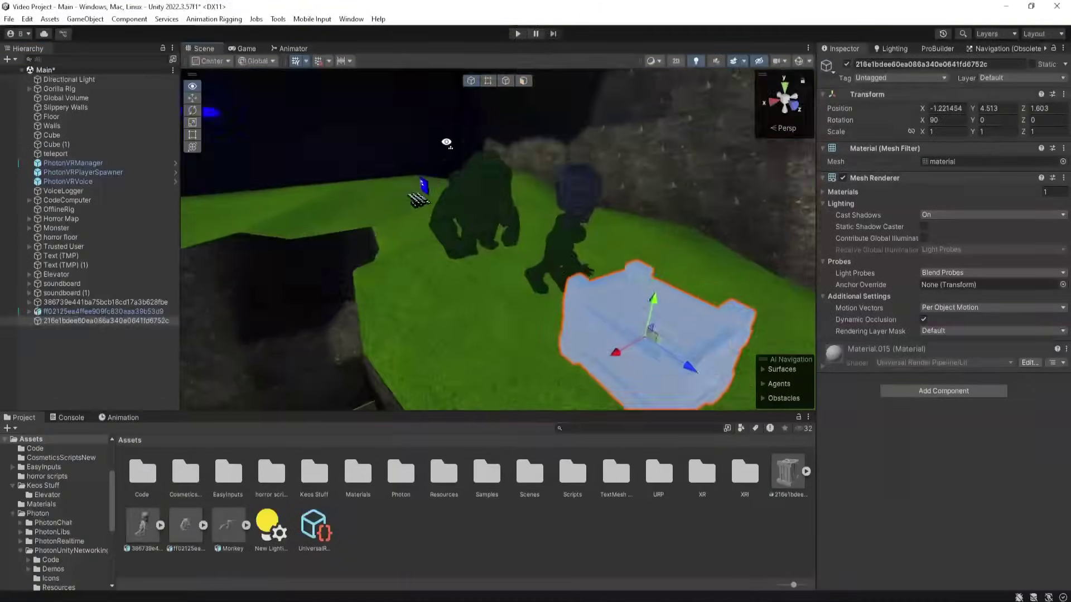
- Add a Mesh Collider component to the wooden crate
right_click_drag(445, 143, 340, 313)
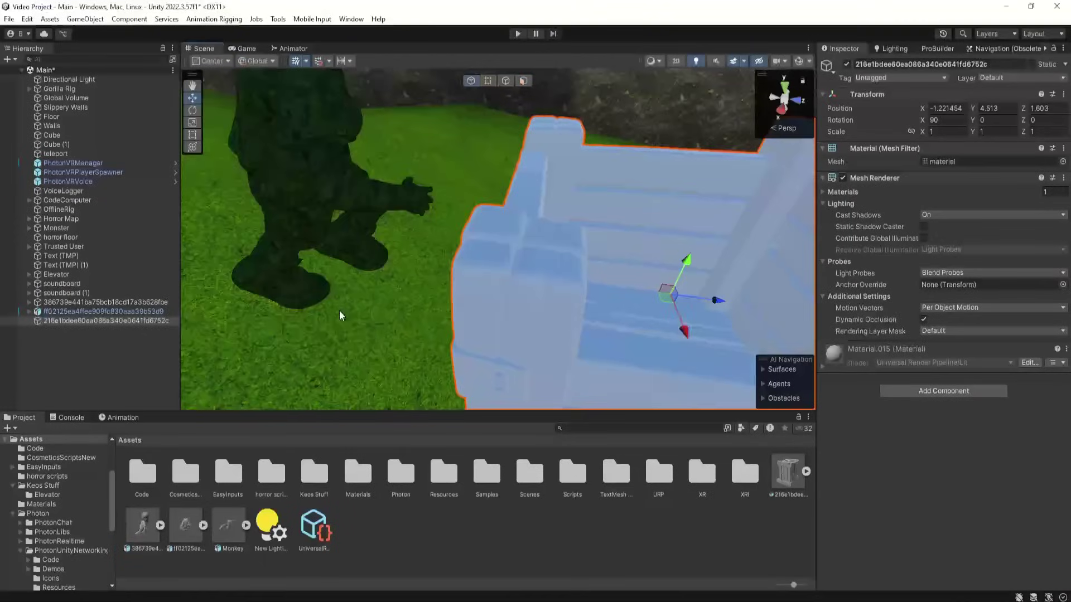
left_click(943, 391)
type("me")
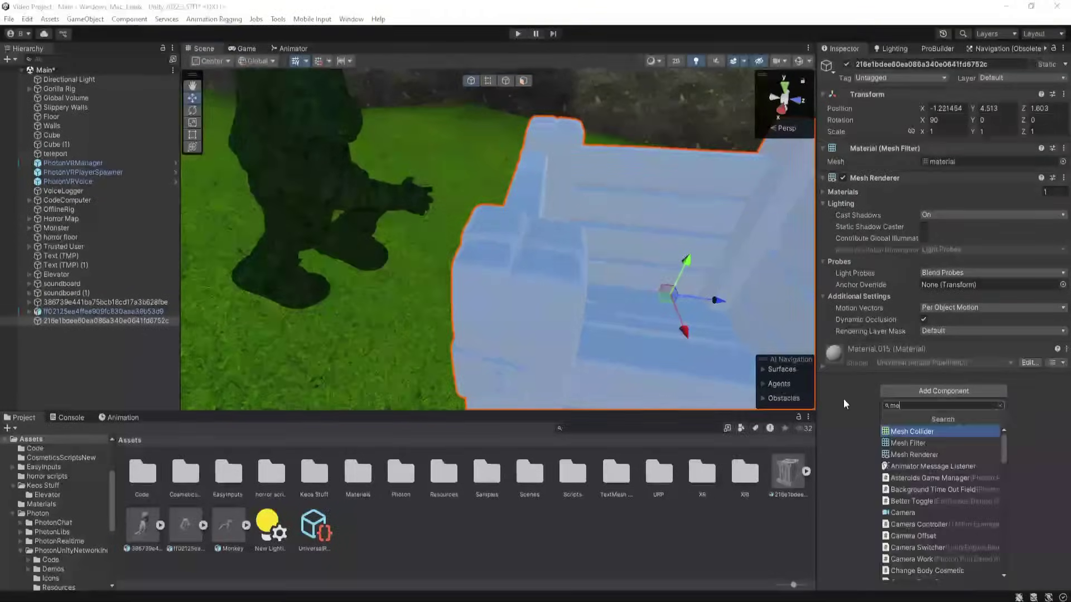
left_click(913, 431)
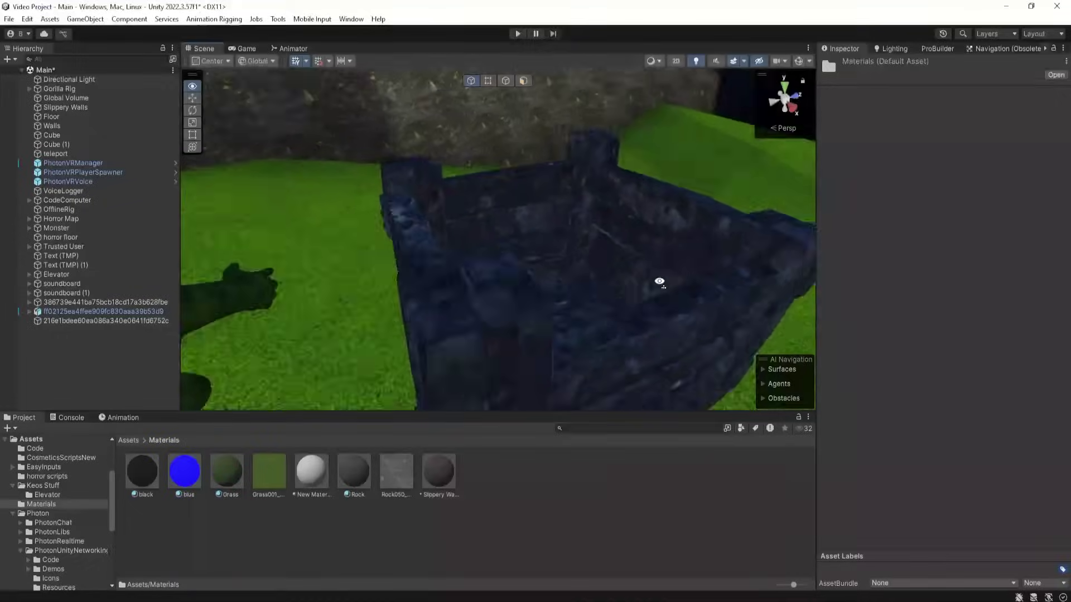
- Apply the Rock material to the crate and, with both character models removed, move it to about X 4.37, Z -4.548
right_click_drag(659, 281, 474, 319)
left_click_drag(312, 471, 363, 335)
left_click_drag(444, 460, 415, 320)
right_click_drag(415, 320, 419, 246)
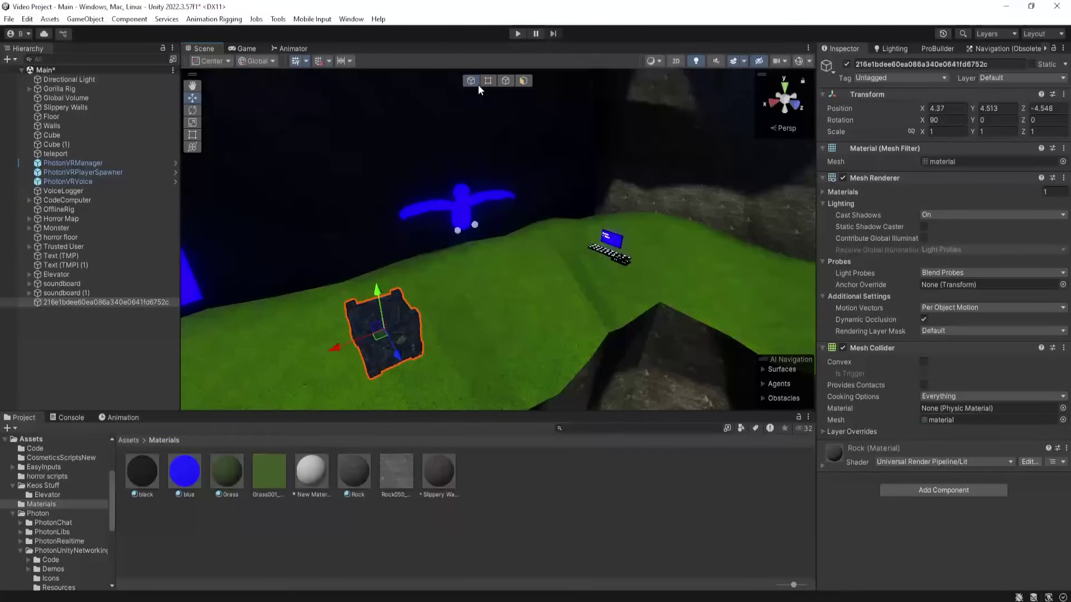
- Run the scene in Play mode and move the LeftHand Controller near the crate to test its collision
left_click(520, 34)
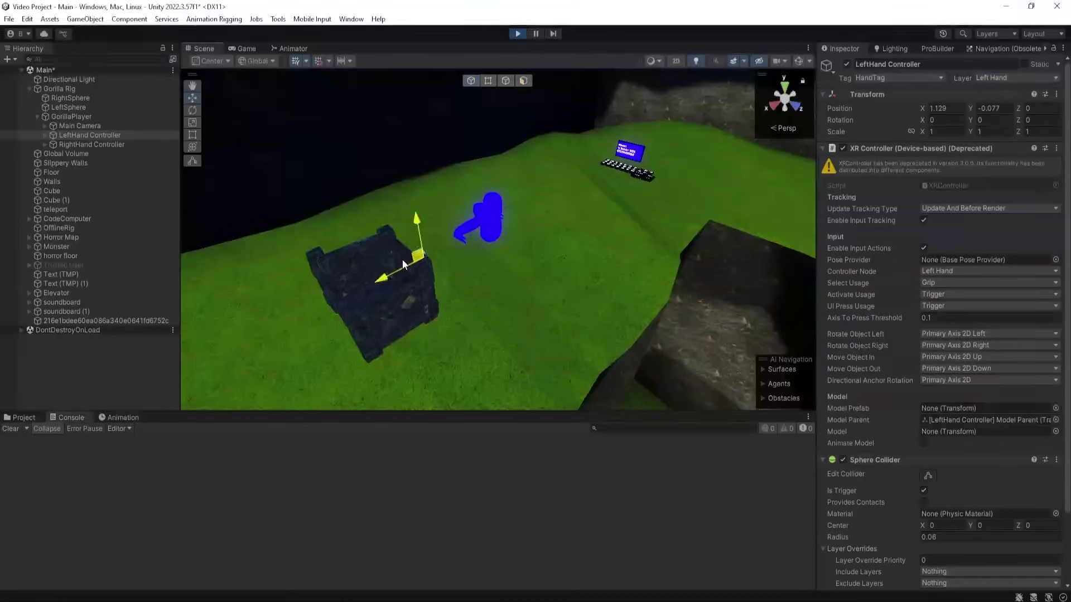
left_click_drag(403, 265, 400, 266)
right_click_drag(401, 266, 384, 219)
left_click_drag(342, 232, 334, 289)
right_click_drag(333, 289, 444, 295)
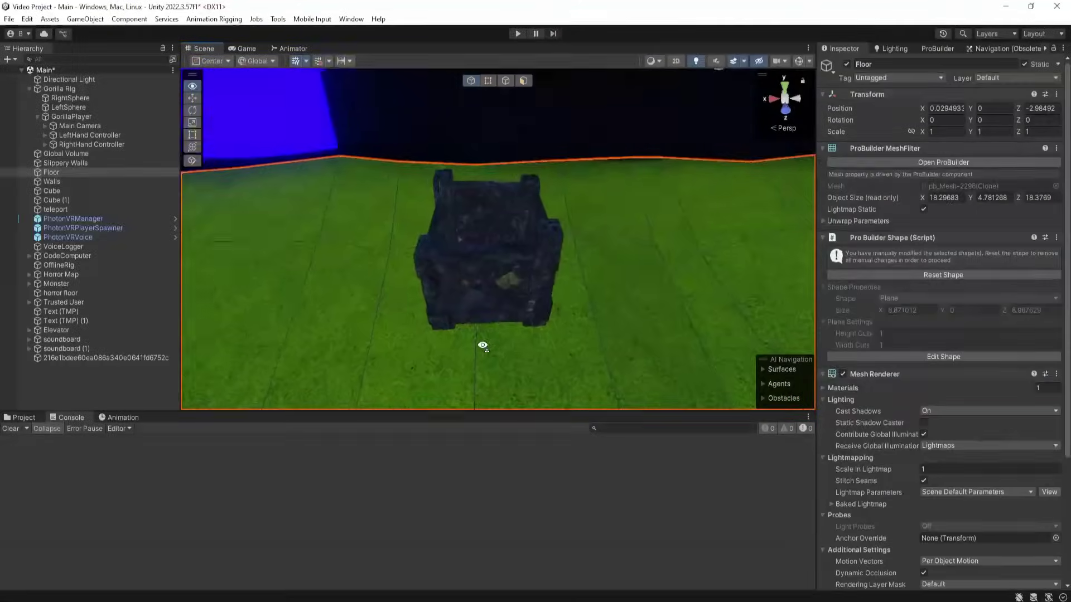
right_click_drag(483, 344, 416, 363)
left_click(540, 270)
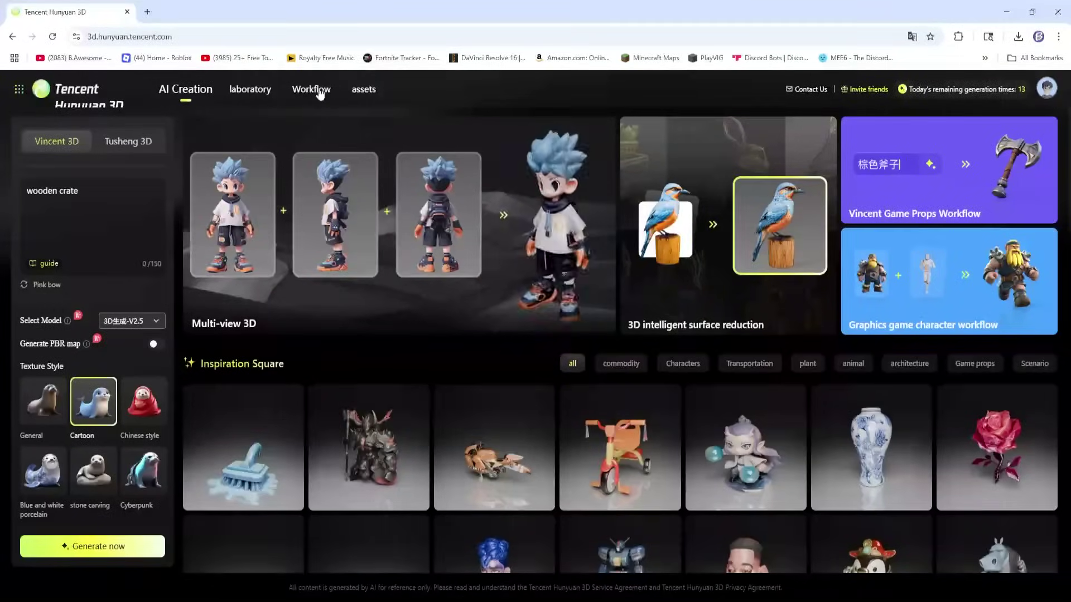
- Browse the generated assets, filtering them by 3D character generation and returning to all
left_click(364, 87)
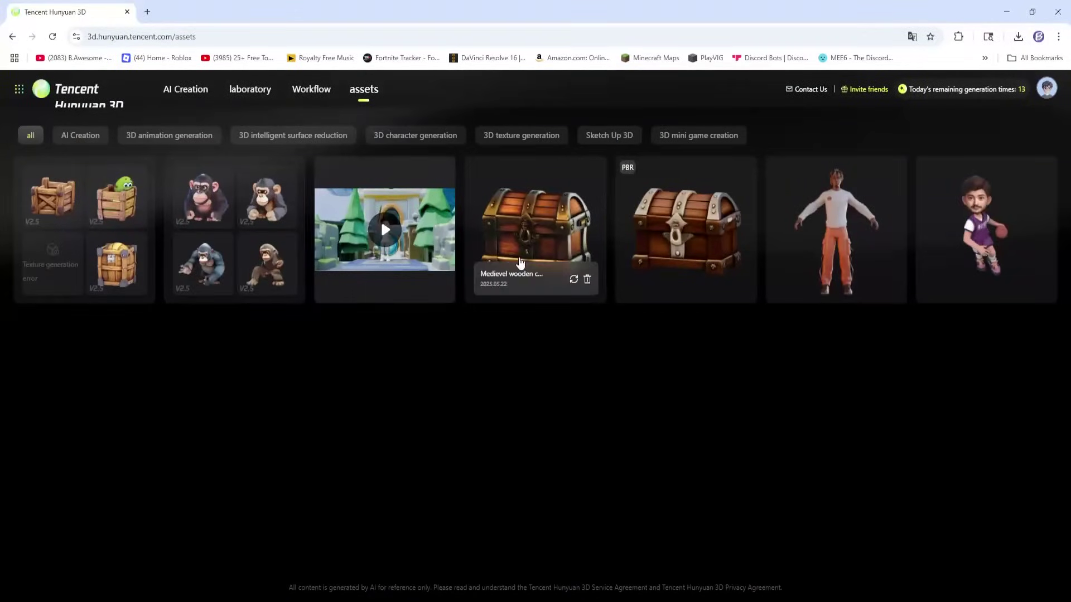
left_click(405, 136)
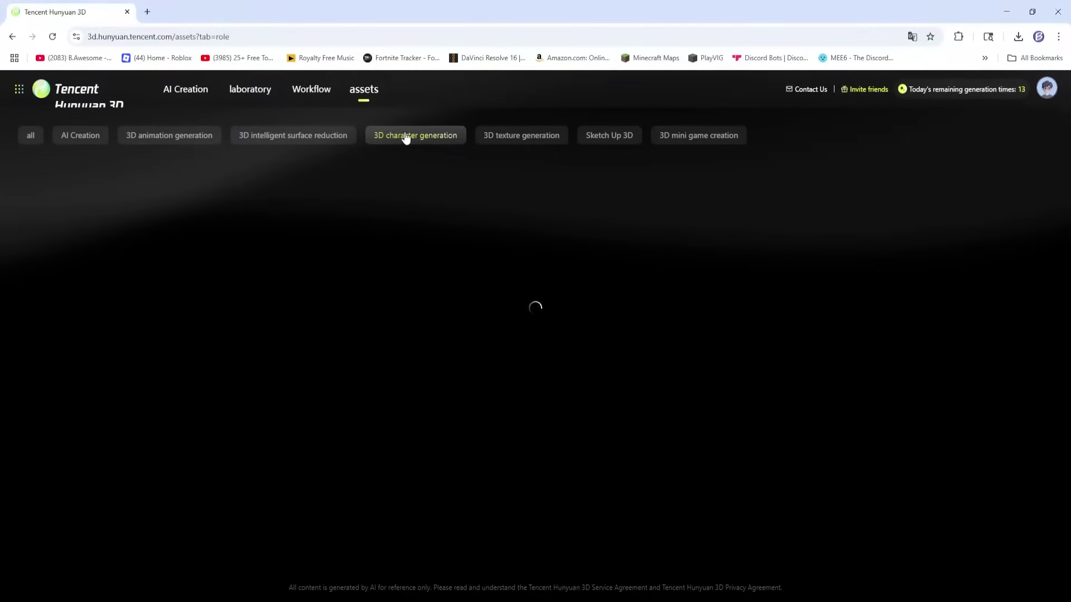
left_click(30, 136)
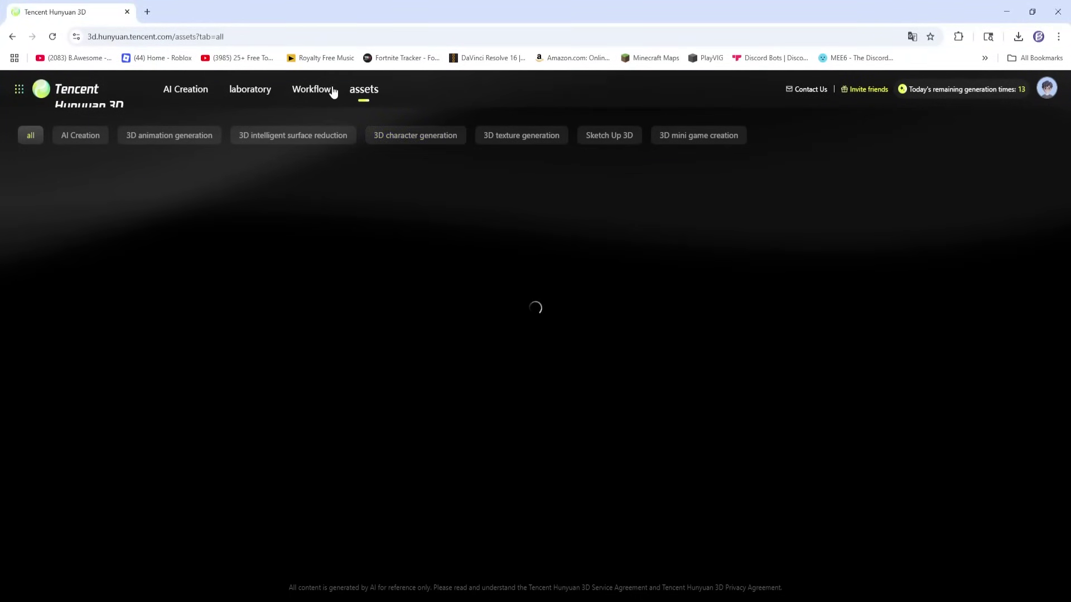
- View the node graph of the Vincent game props workflow_copy1 and return to the workflow list
left_click(330, 91)
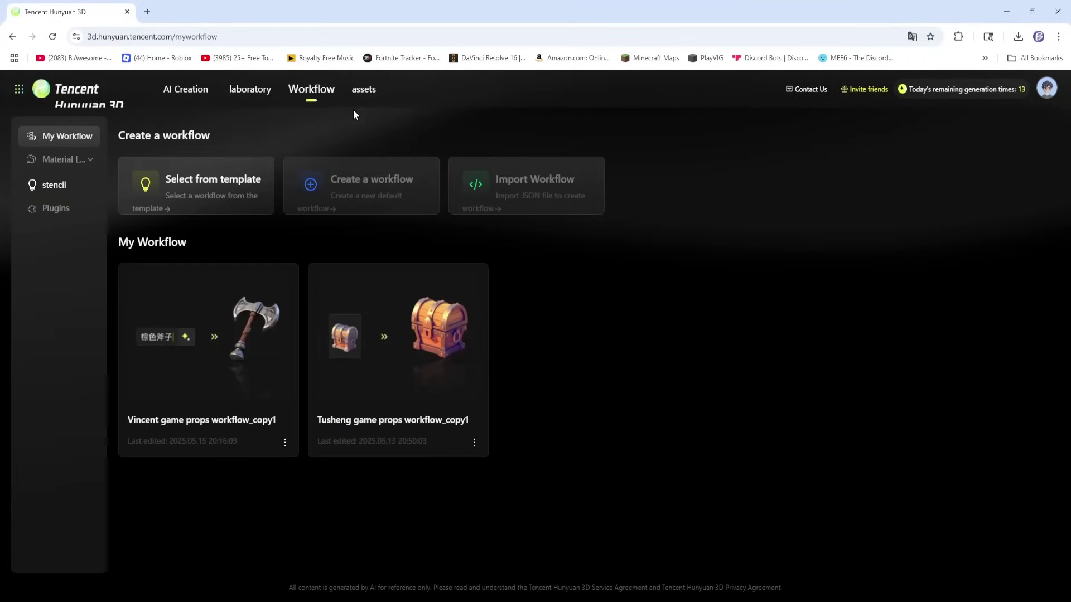
left_click(226, 308)
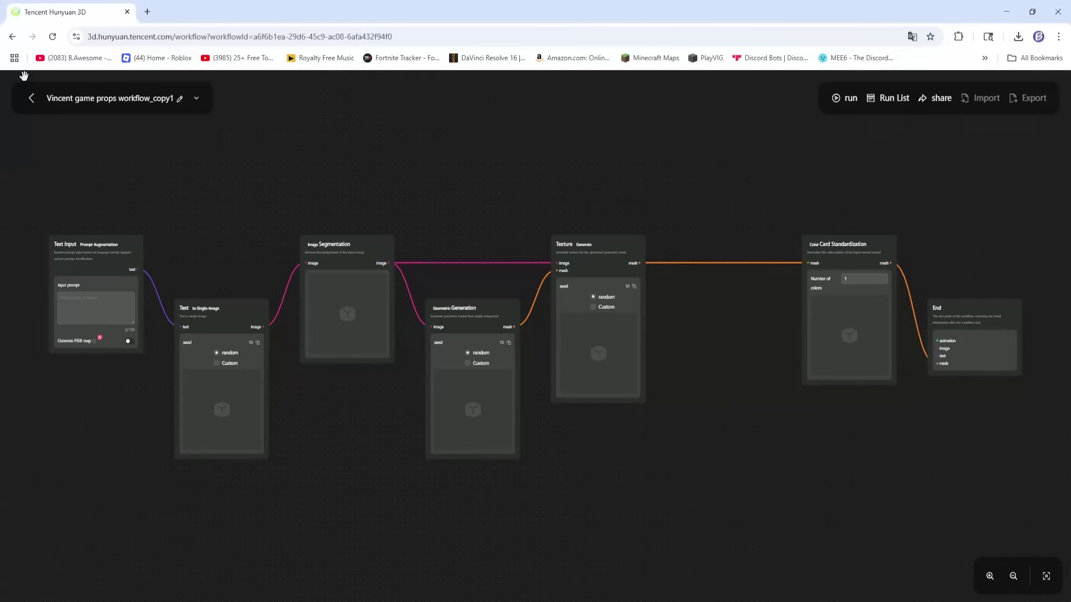
left_click(31, 98)
- Open the laboratory's Sketch Up 3D tool, and in Photopea export the blue gorilla drawing as a PNG
left_click(249, 89)
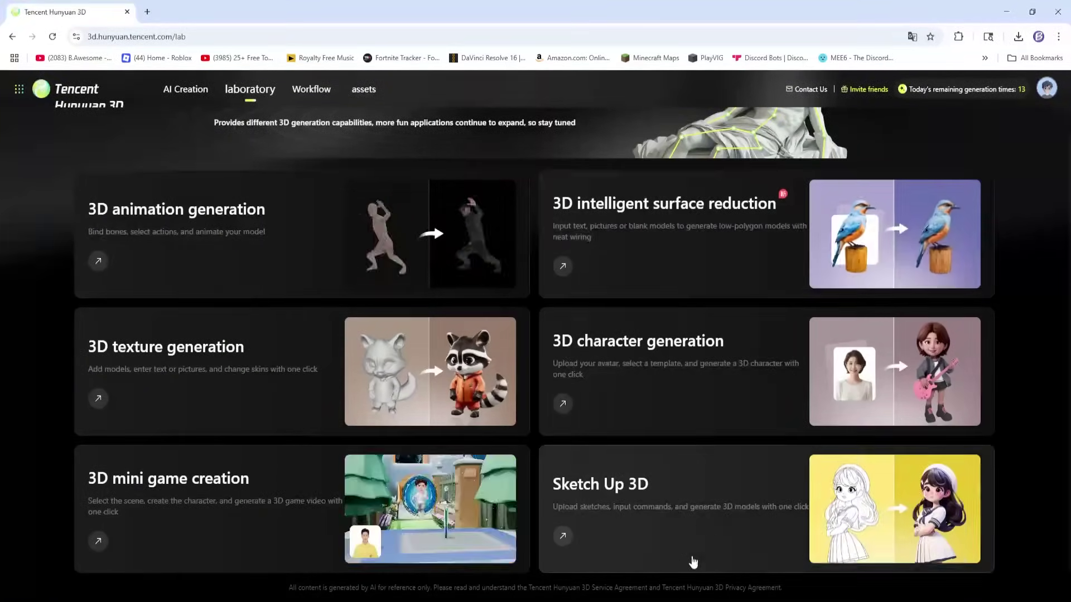
left_click(652, 510)
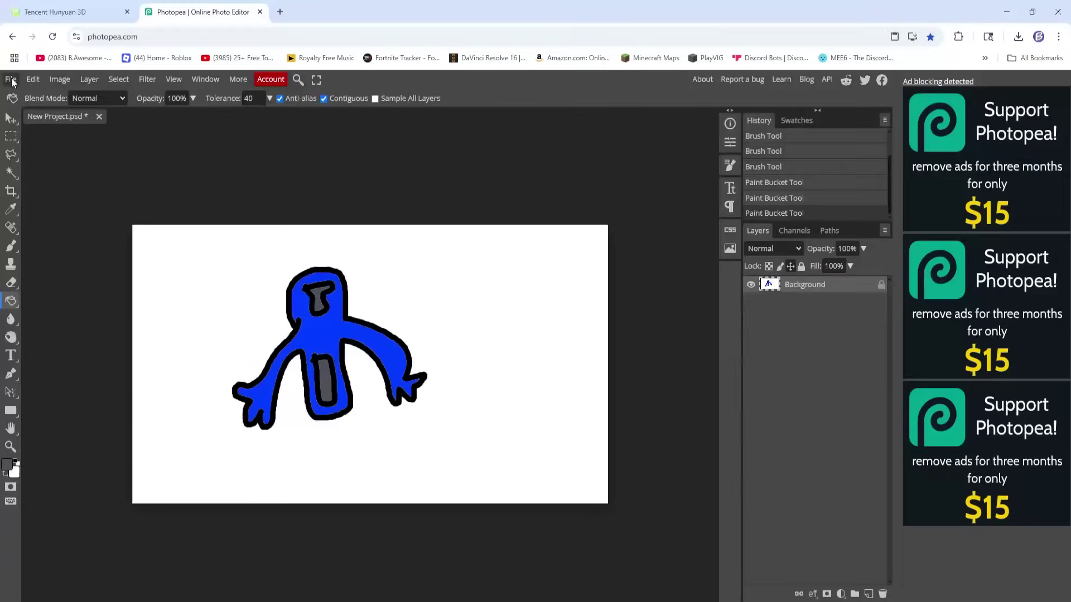
left_click(10, 79)
mouse_move(62, 254)
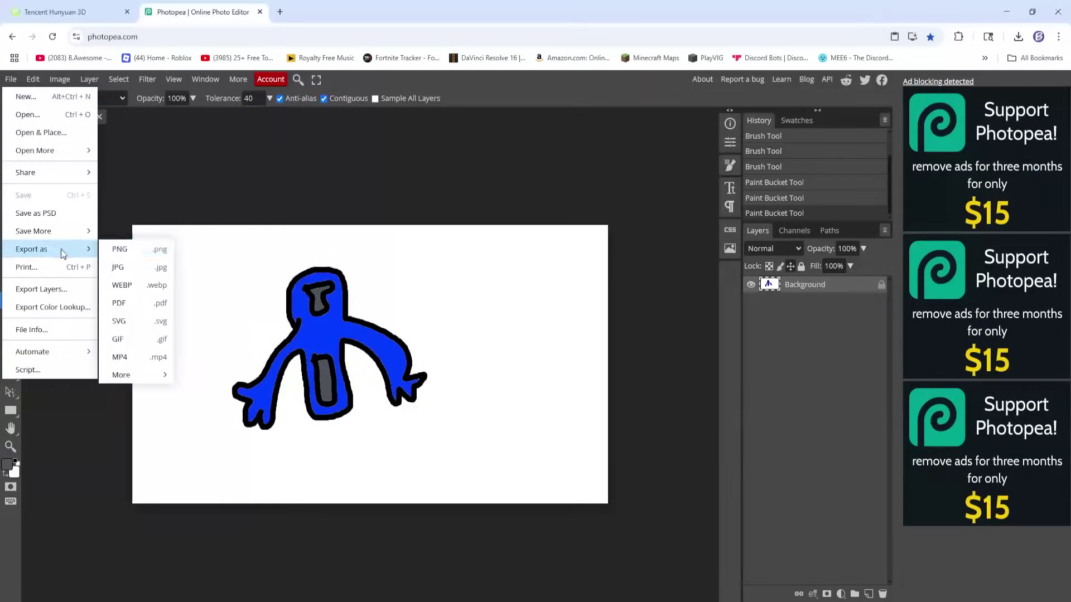
left_click(152, 251)
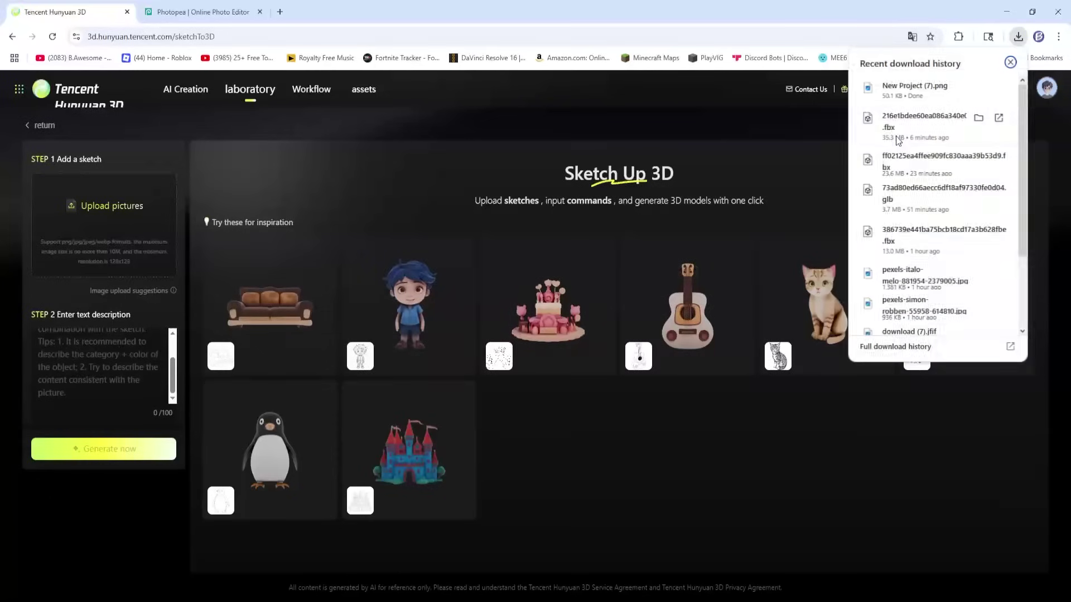
- Upload New Project (7).png as the sketch and generate a model described as "Gorilla with no legs. Blue. Grey torso and face. 3 fingers on each hand."
left_click_drag(914, 89, 134, 223)
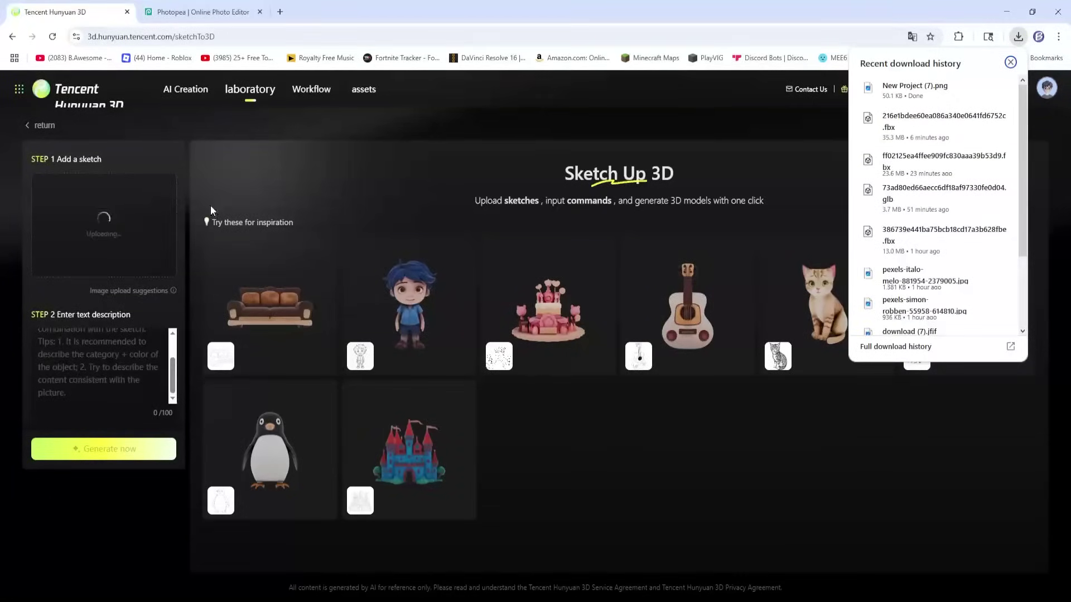
left_click(259, 12)
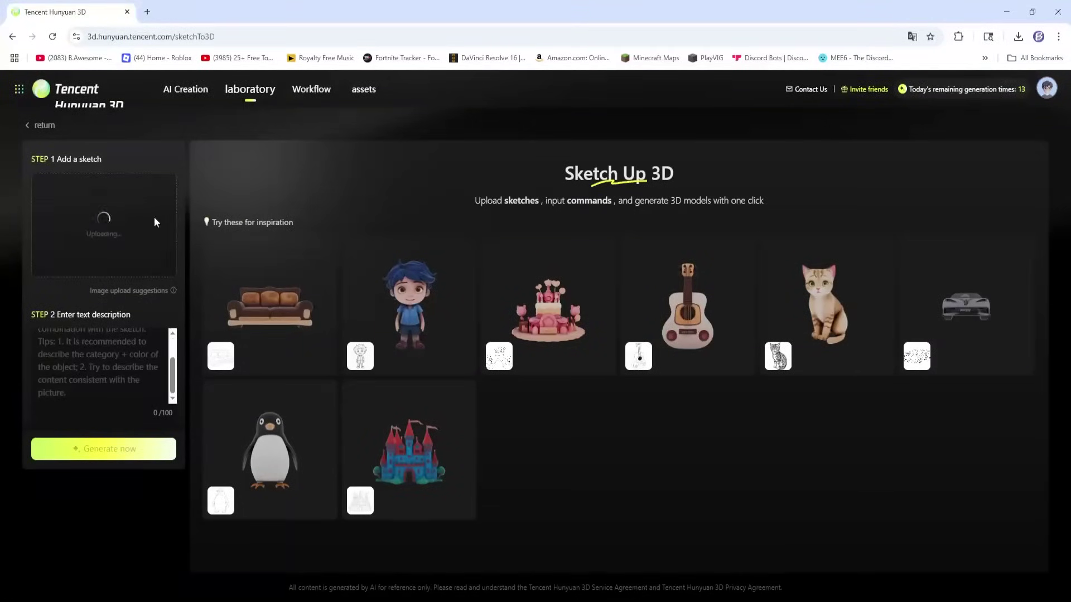
left_click(153, 350)
type("Gorilla with no legs. Blue. Grey torso and face. 3 fingers on each hand.")
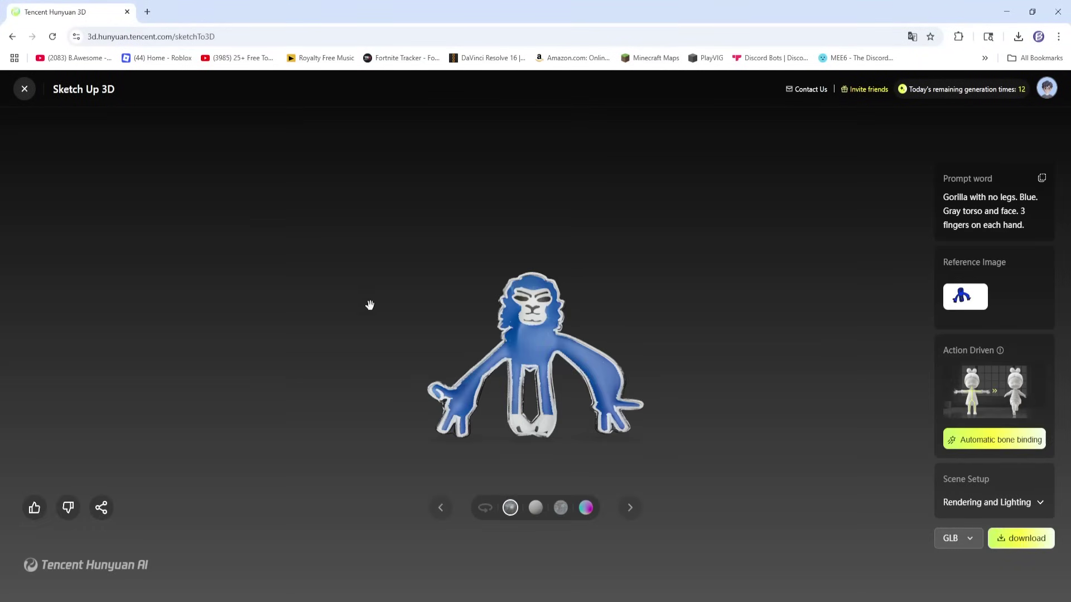
- Examine the generated blue gorilla model from the front and the sides, checking its thickness, face and hands
left_click_drag(368, 303, 377, 239)
left_click_drag(587, 261, 746, 208)
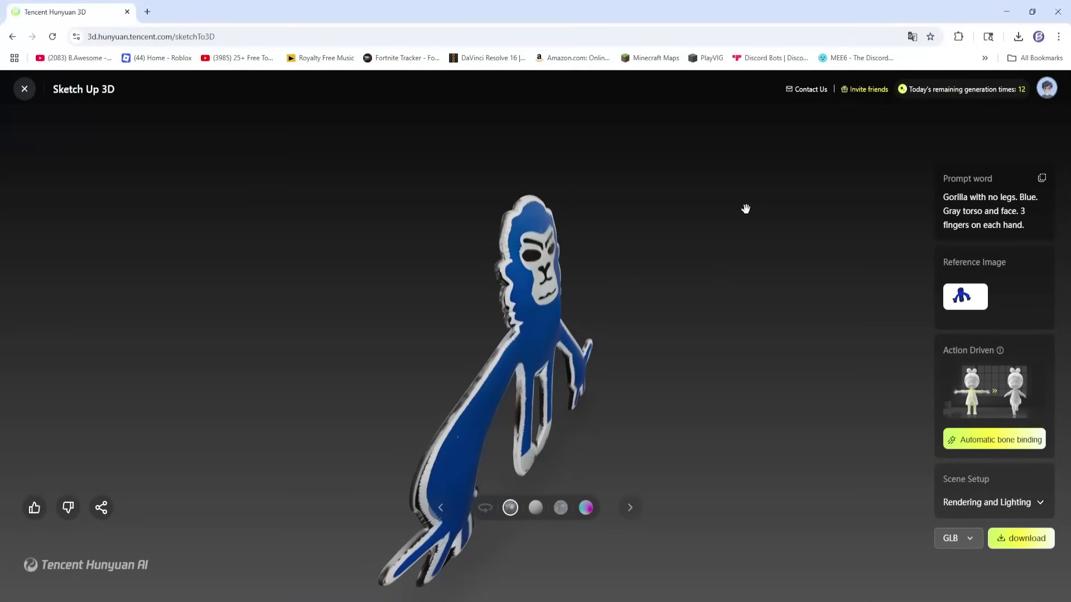
left_click_drag(746, 208, 538, 342)
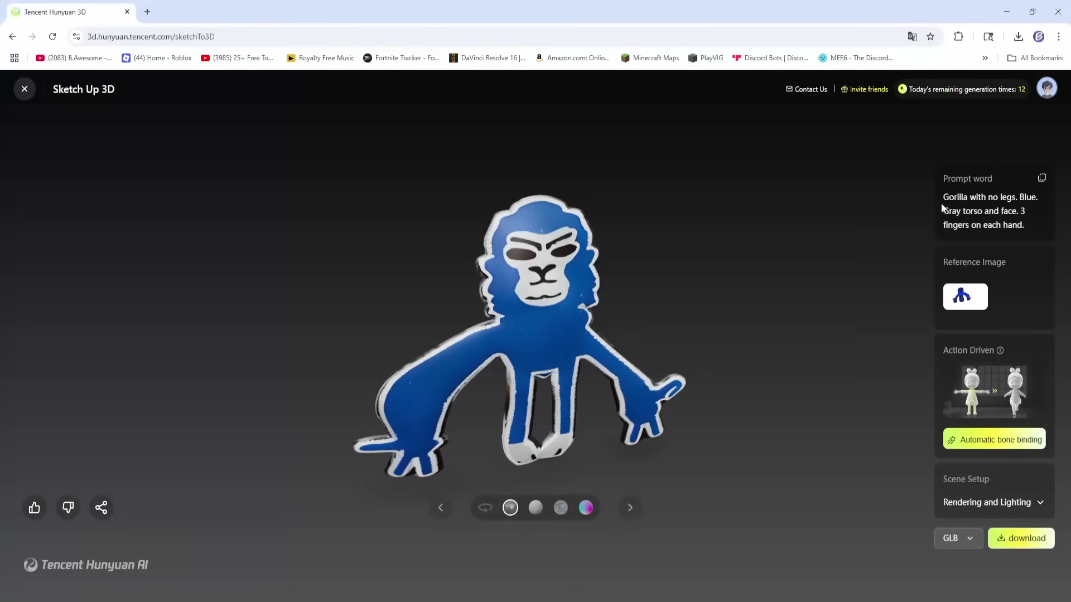
left_click_drag(642, 286, 620, 241)
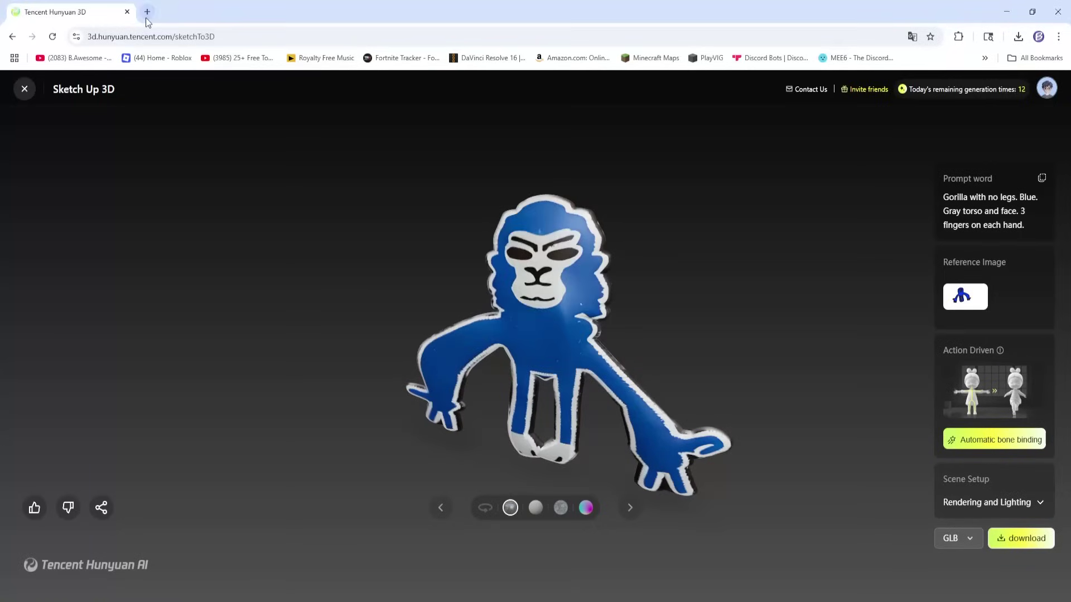